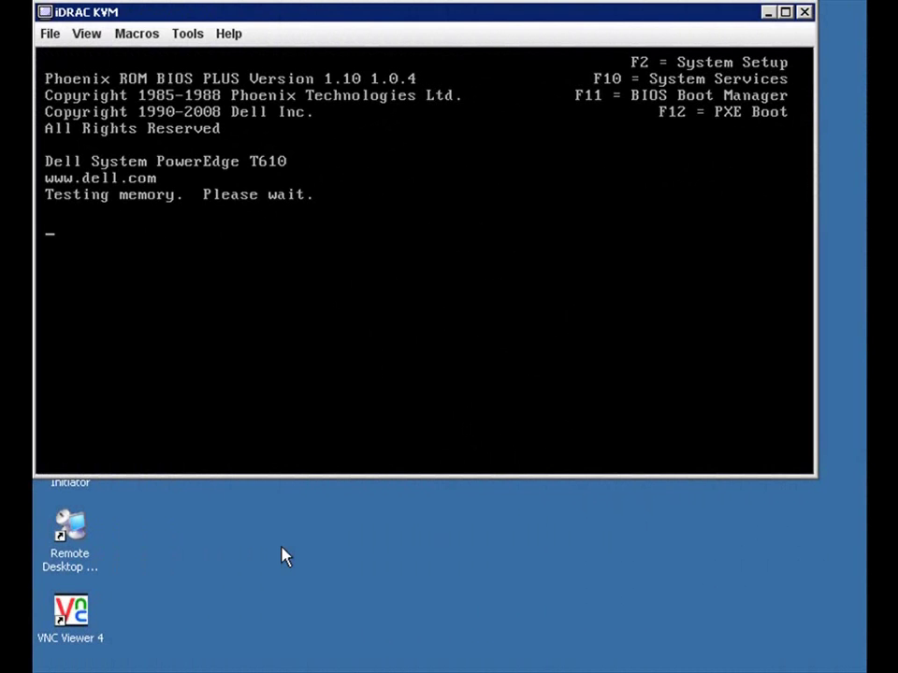
# Step: Enter System Services with F10 during POST to load the Unified Server Configurator
pyautogui.press('F10')
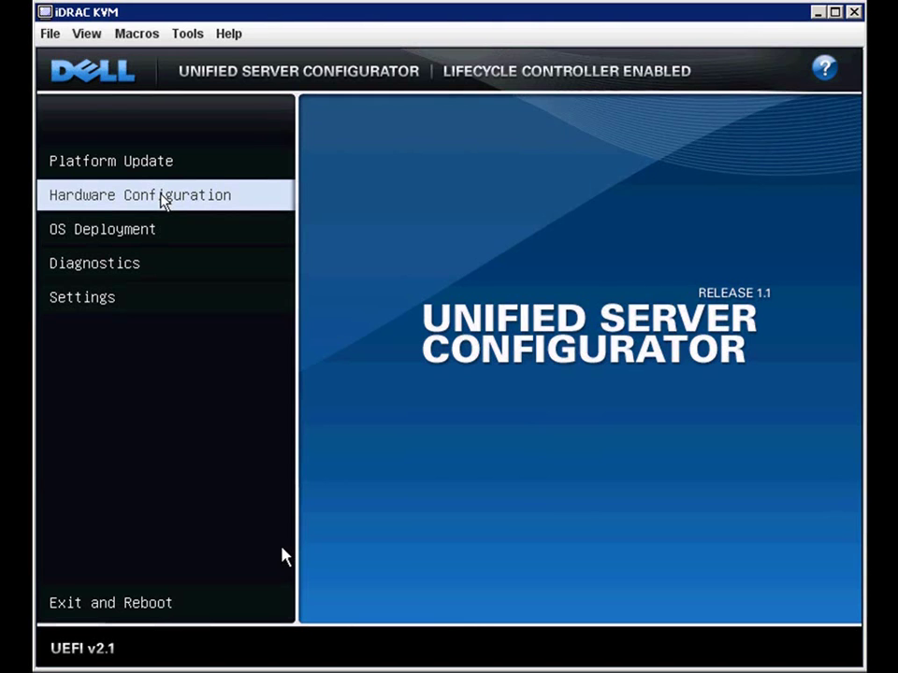
# Step: Run the Physical Security wizard, keeping System Control Panel Access at View and modify
pyautogui.click(164, 203)
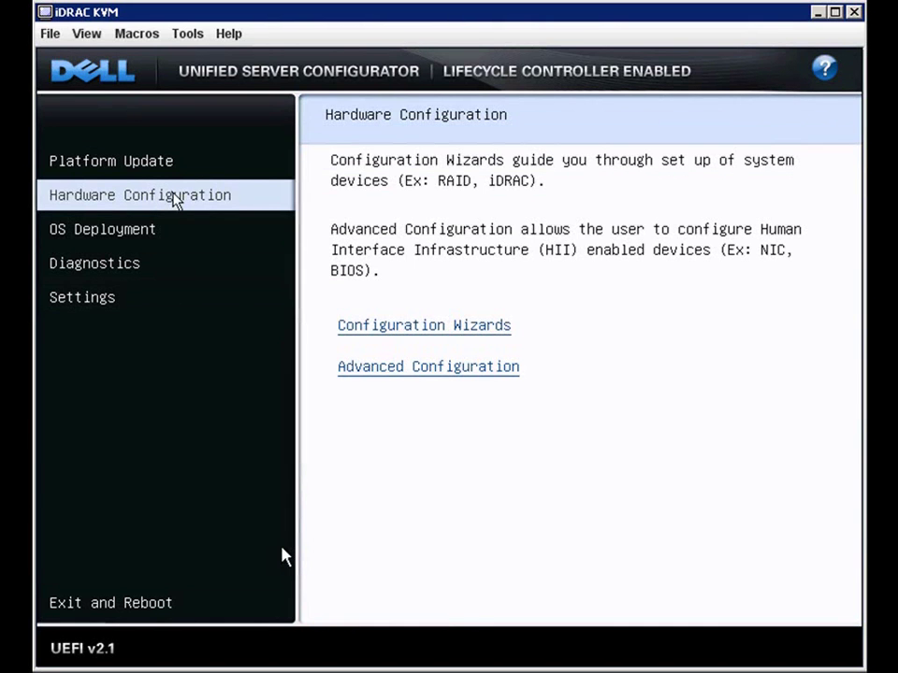
pyautogui.click(382, 327)
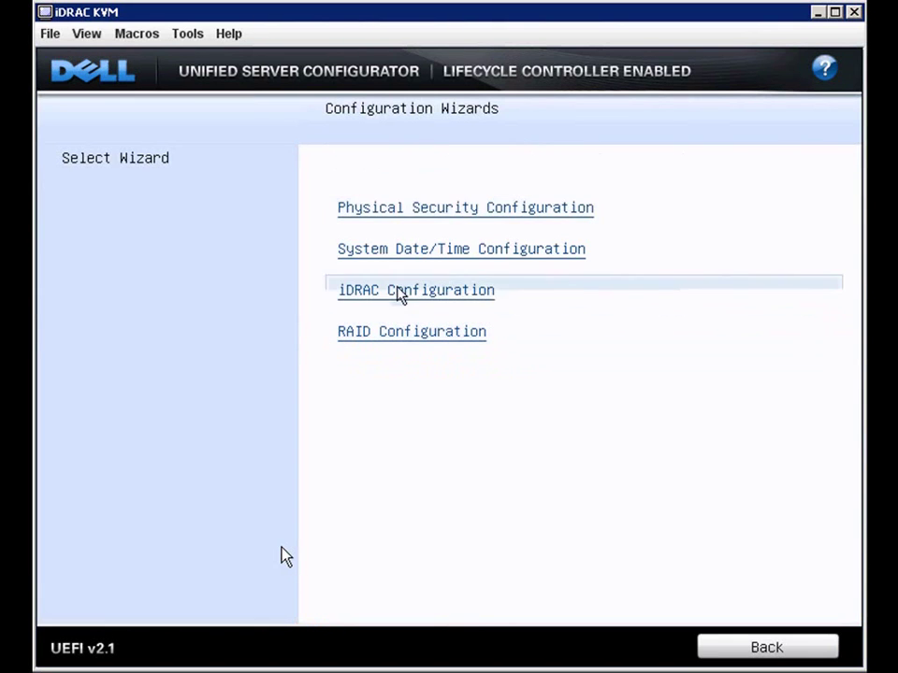
pyautogui.click(426, 205)
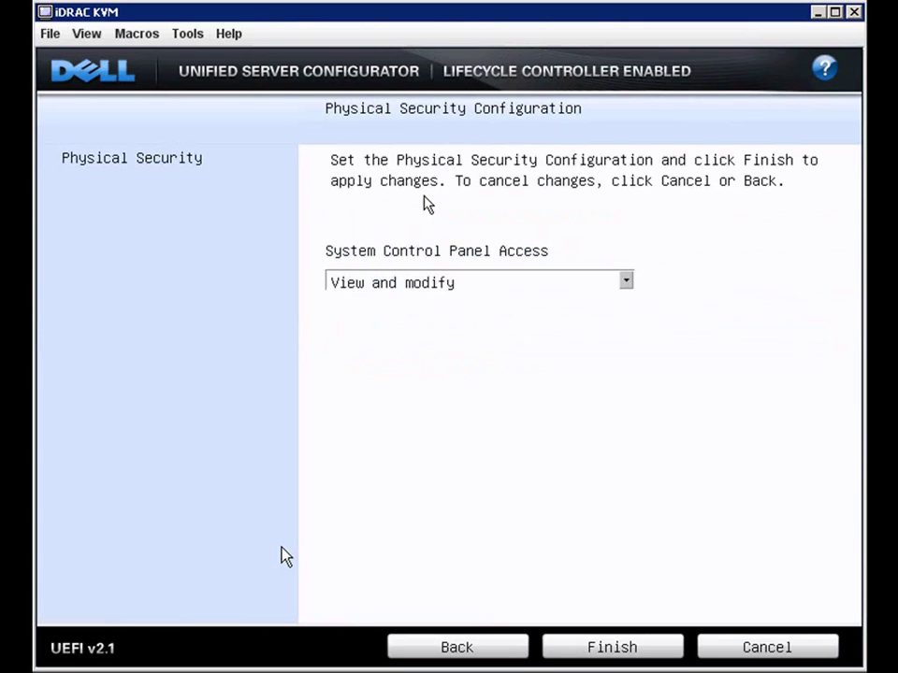
pyautogui.click(626, 282)
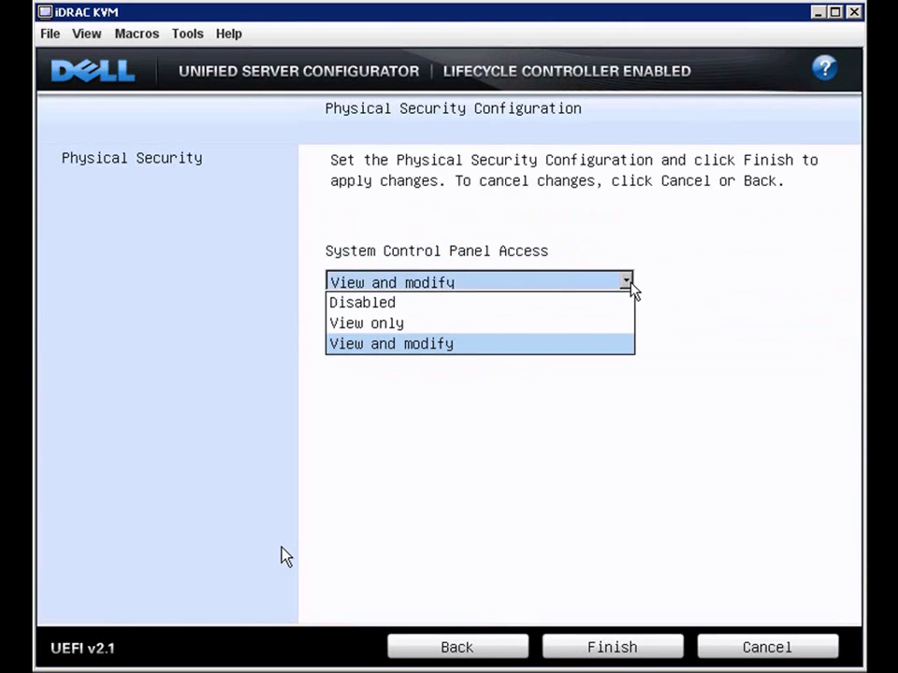
pyautogui.click(629, 285)
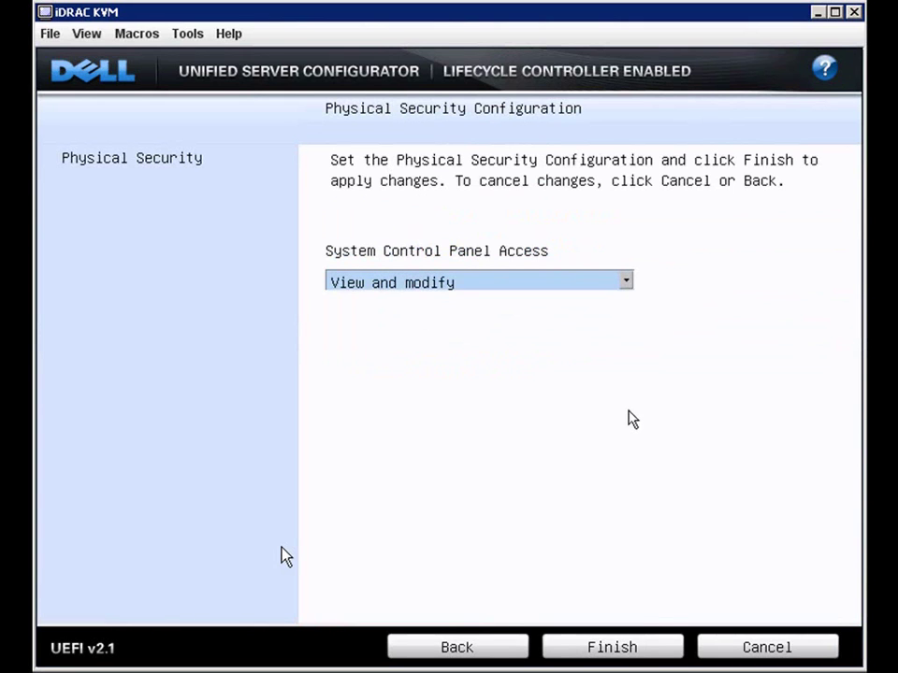
pyautogui.click(611, 649)
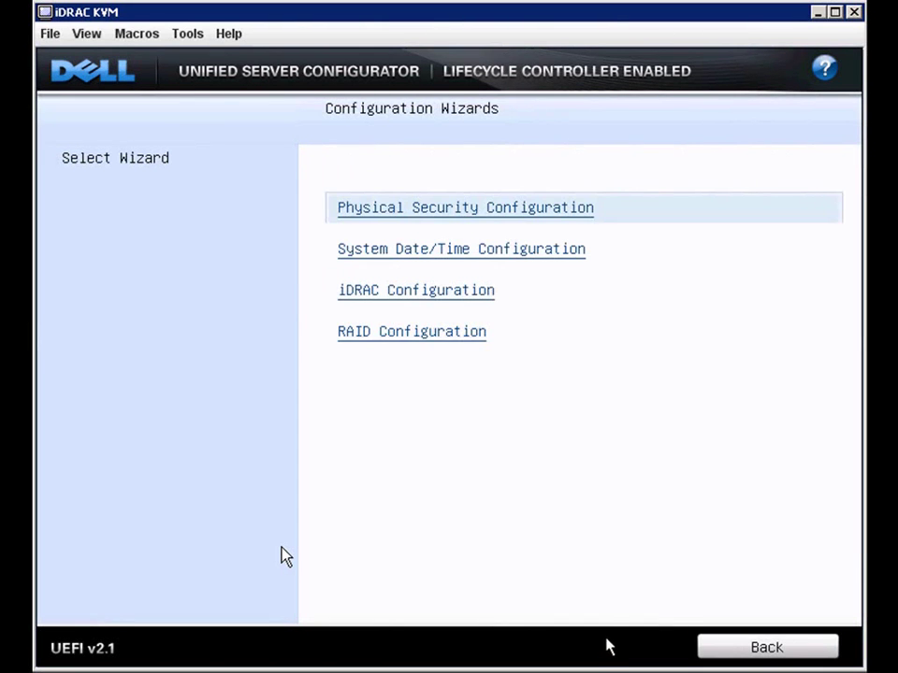
# Step: Set the system time hour to 11 (11:53:47 PM) in the Date/Time wizard and finish
pyautogui.click(519, 249)
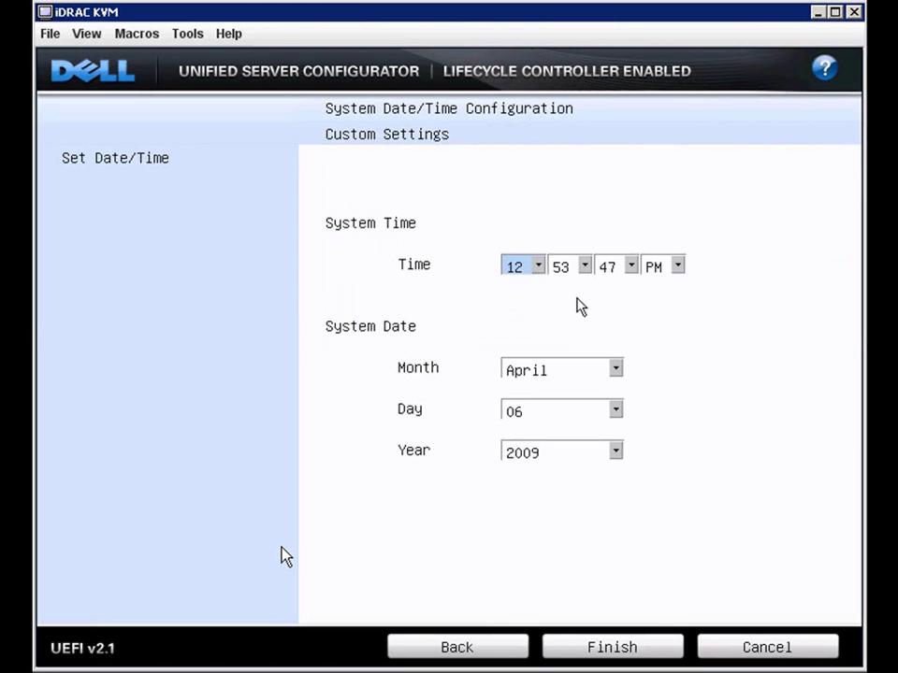
pyautogui.click(537, 267)
pyautogui.click(515, 349)
pyautogui.click(610, 650)
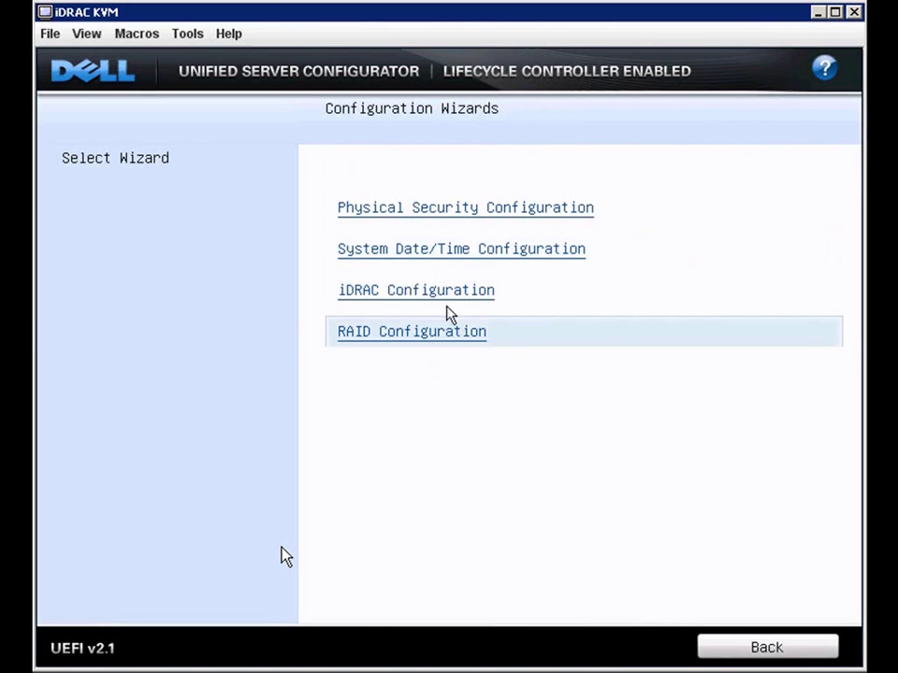
# Step: Start the iDRAC wizard, keeping iDRAC LAN and IPMI Over LAN Enabled and NIC Selection Dedicated
pyautogui.click(436, 294)
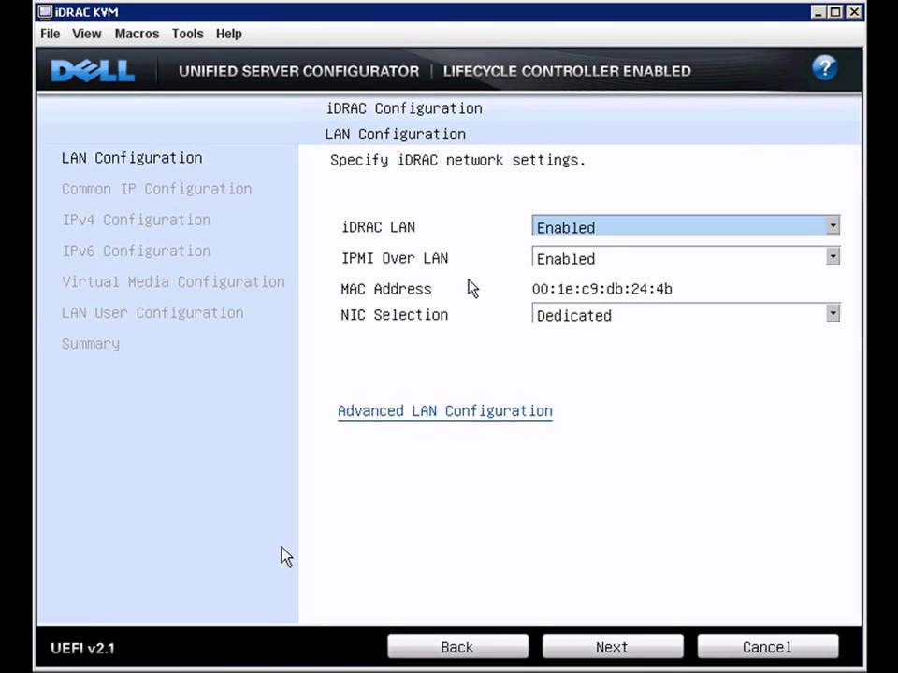
pyautogui.click(832, 227)
pyautogui.click(836, 228)
pyautogui.click(830, 259)
pyautogui.click(830, 261)
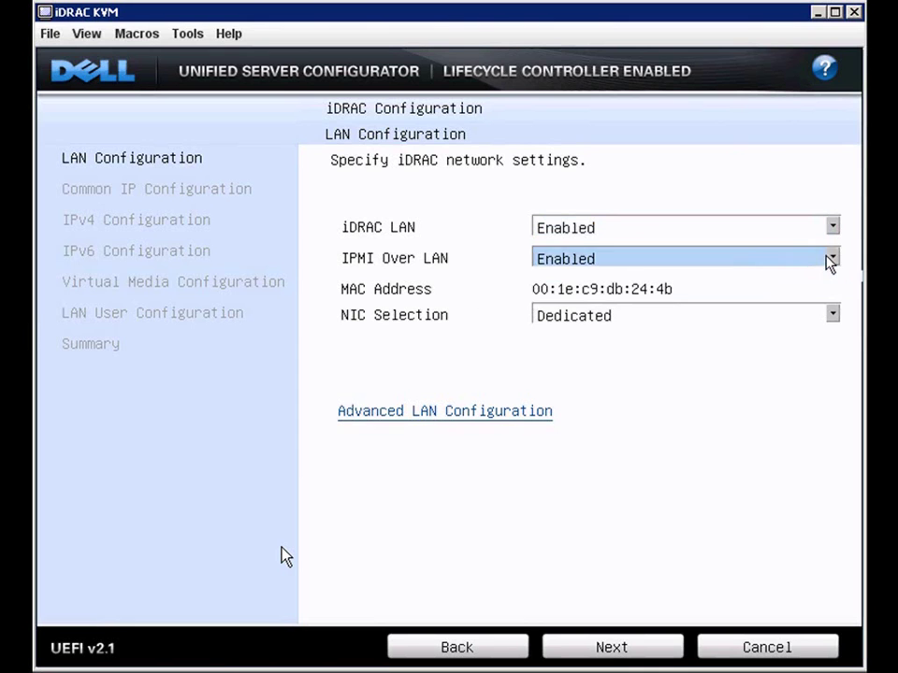
pyautogui.click(832, 316)
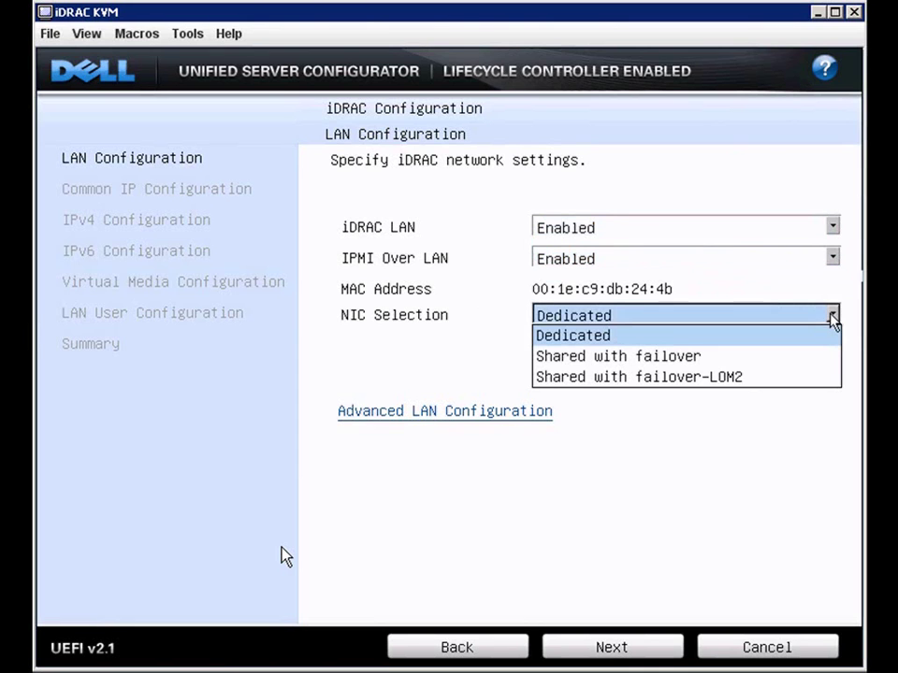
pyautogui.click(785, 333)
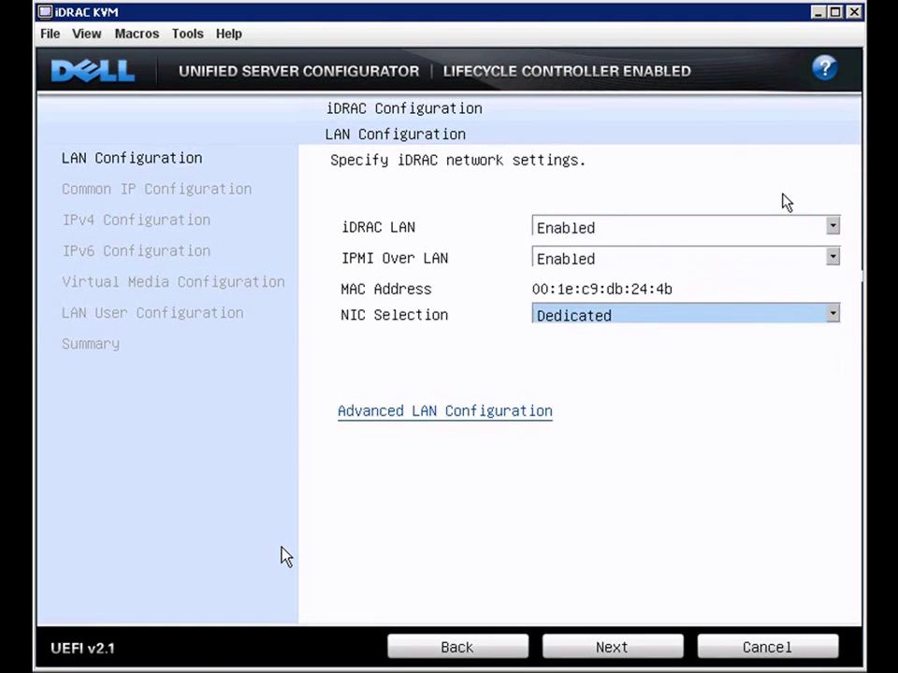
# Step: Read the help for the LAN settings, then close it
pyautogui.click(823, 67)
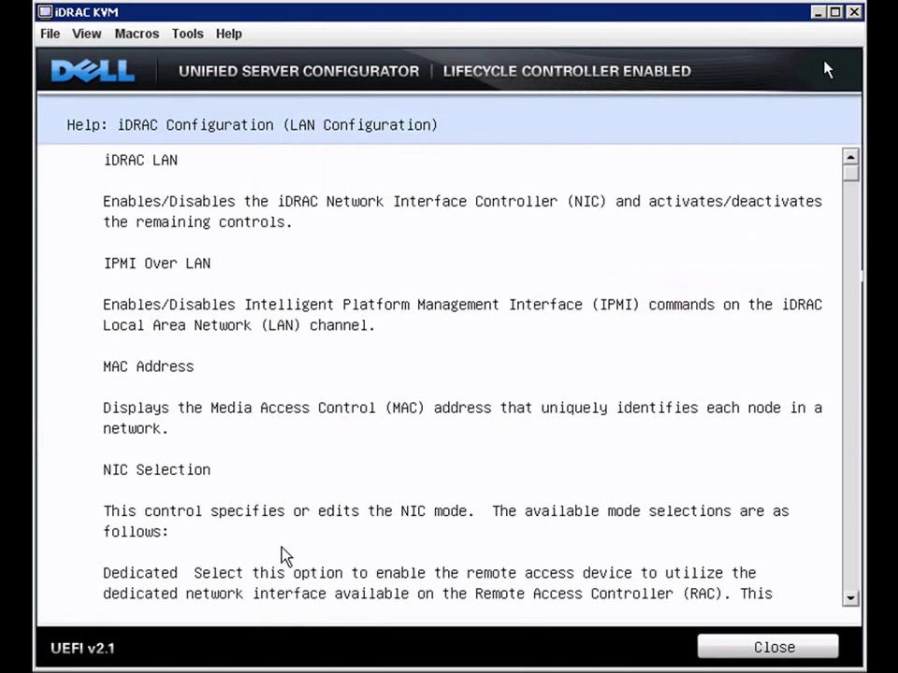
pyautogui.click(849, 600)
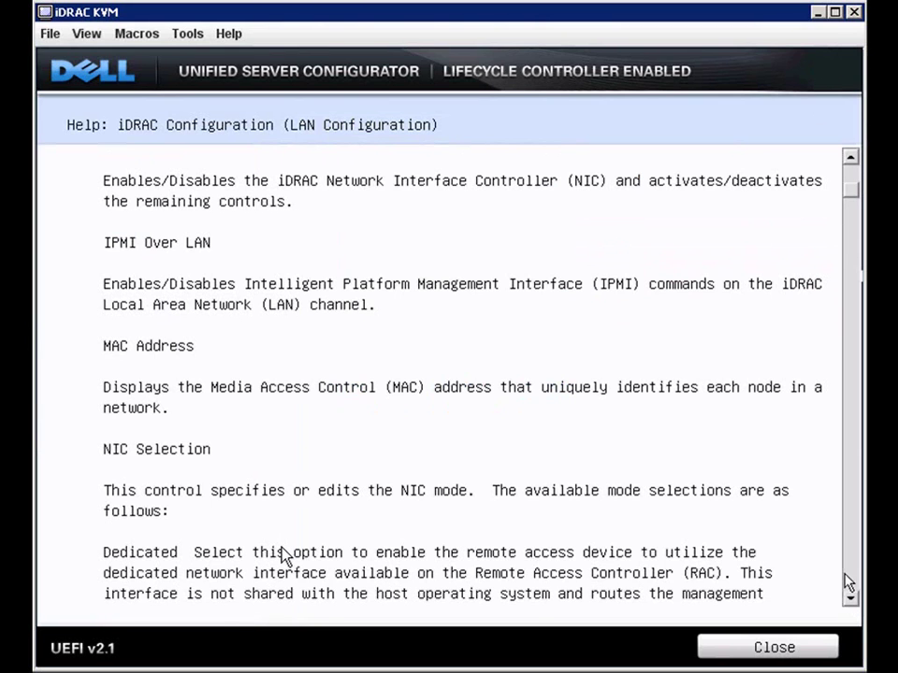
pyautogui.click(846, 577)
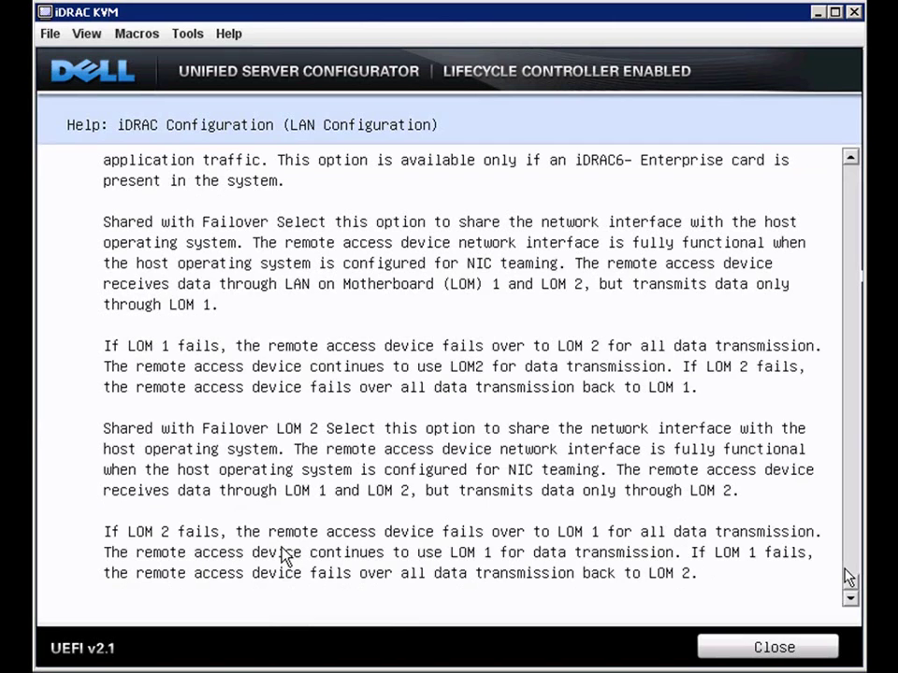
pyautogui.click(783, 656)
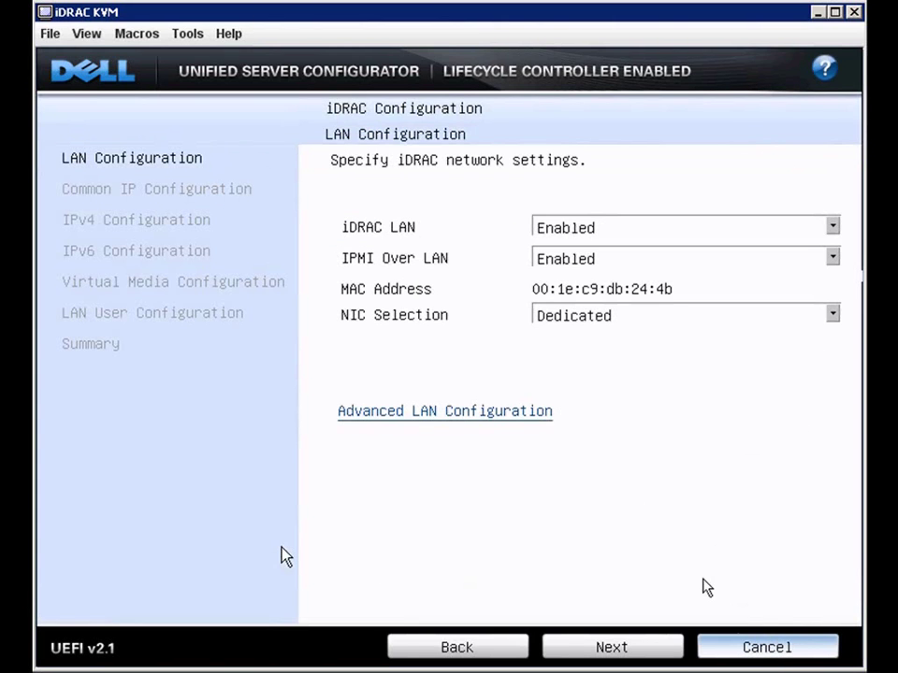
# Step: Step through the advanced LAN and IPv4 settings pages without changes
pyautogui.click(505, 412)
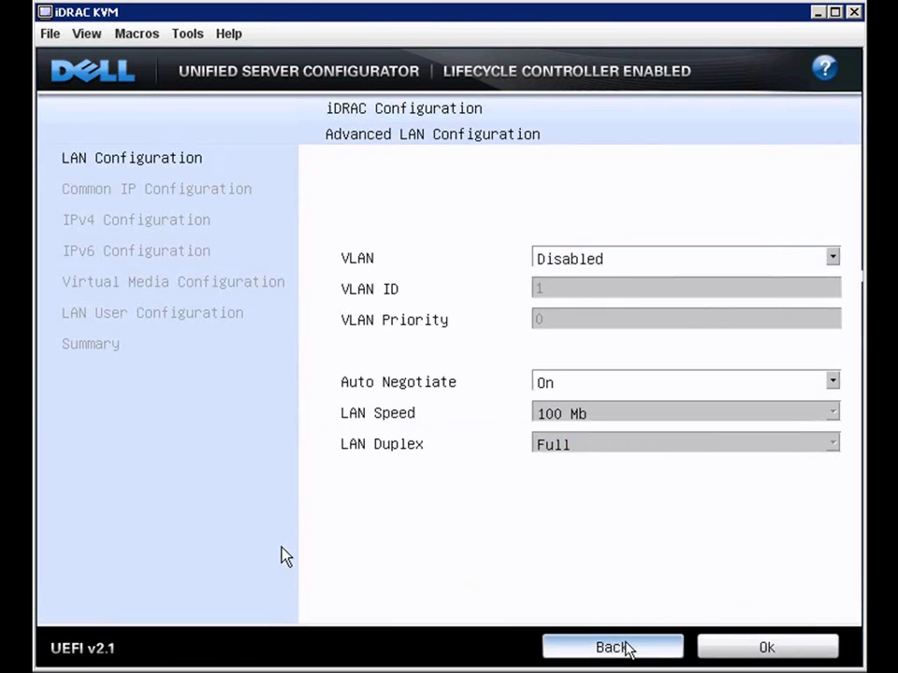
pyautogui.click(765, 648)
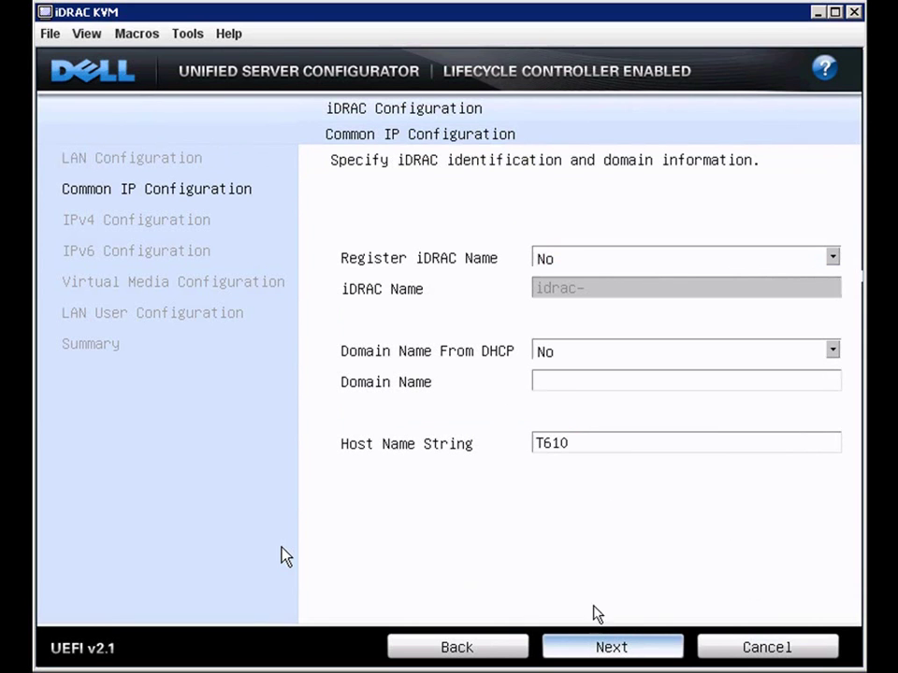
pyautogui.click(611, 654)
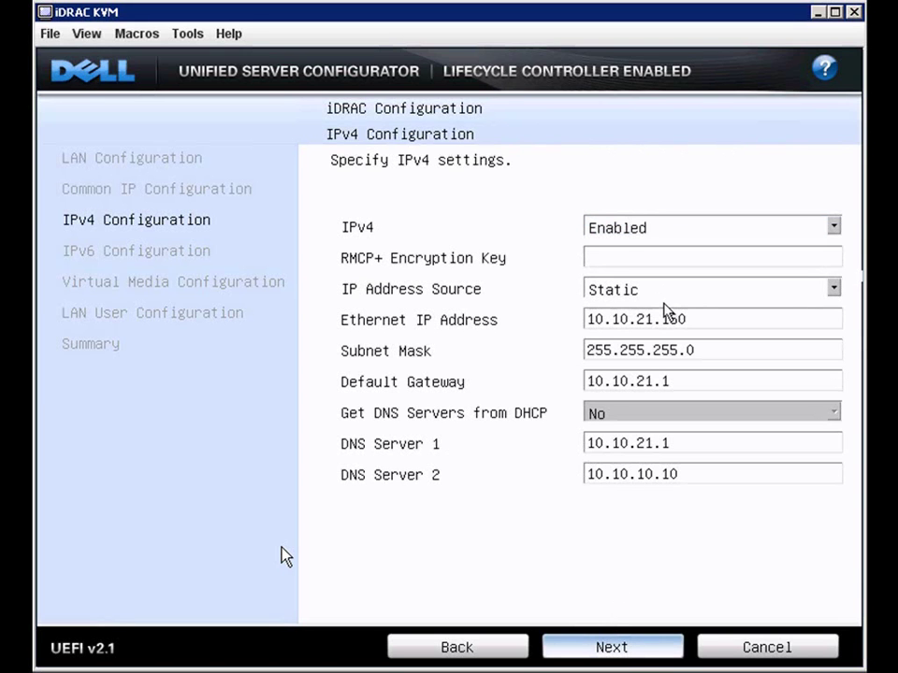
pyautogui.click(780, 293)
pyautogui.click(617, 654)
# Step: Leave IPv6 Disabled and continue past the IPv6 page
pyautogui.click(618, 655)
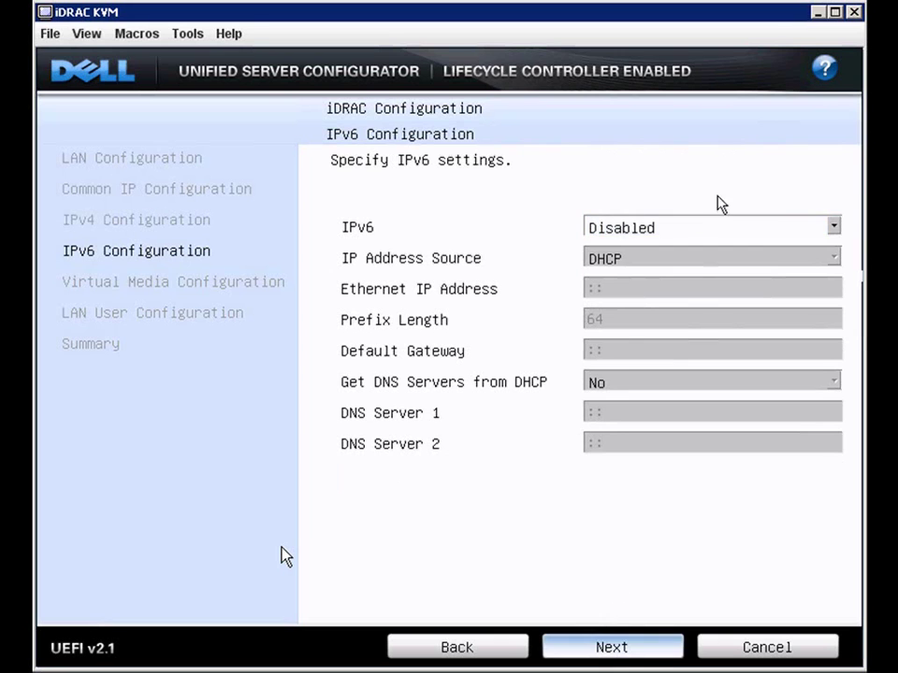
pyautogui.click(833, 228)
pyautogui.click(833, 229)
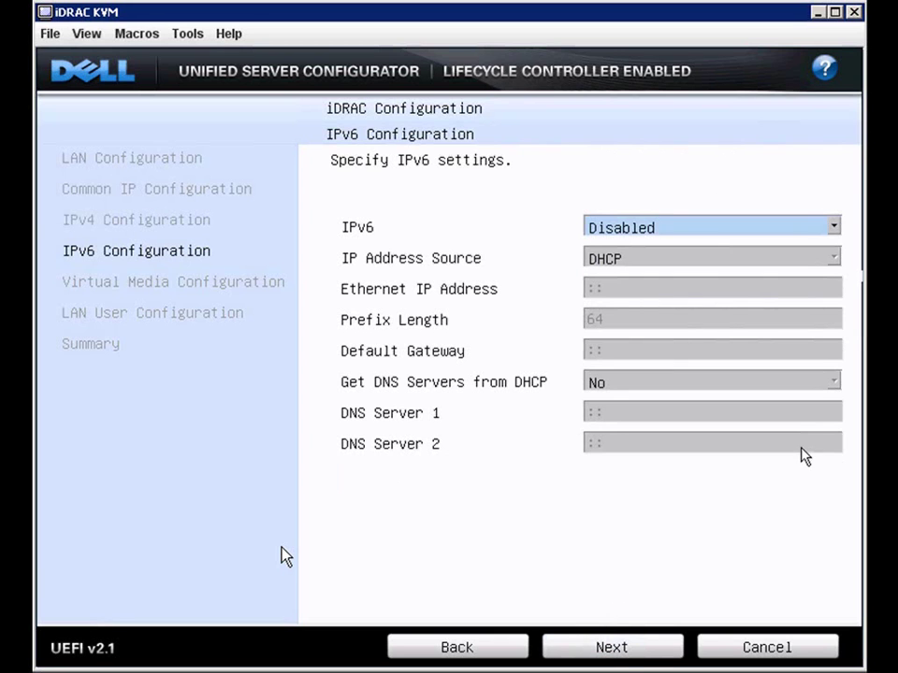
pyautogui.click(613, 654)
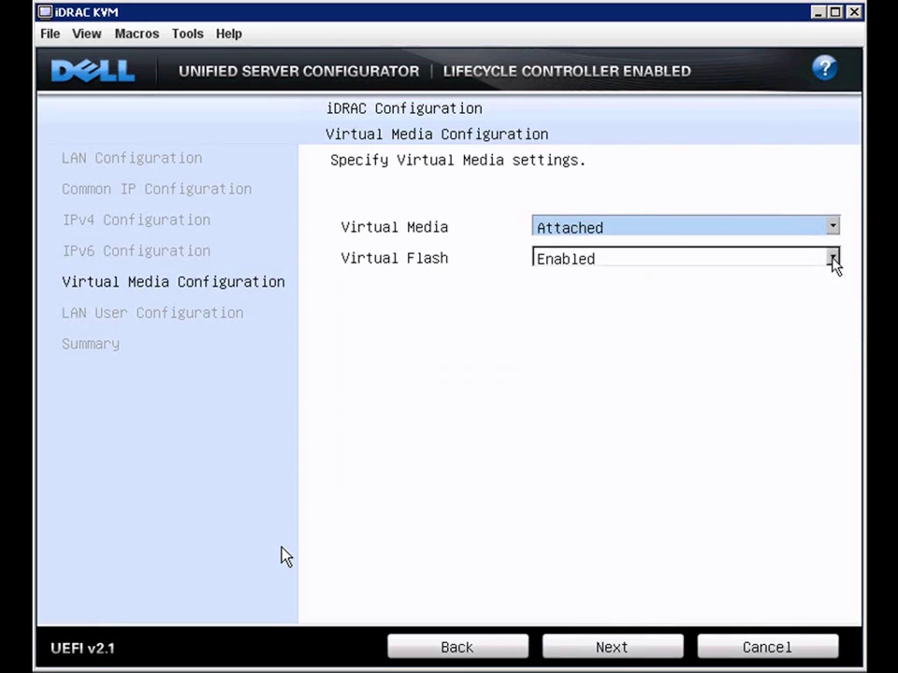
# Step: Keep Virtual Media Attached and Virtual Flash Enabled, advancing to LAN User Configuration
pyautogui.click(834, 226)
pyautogui.click(833, 226)
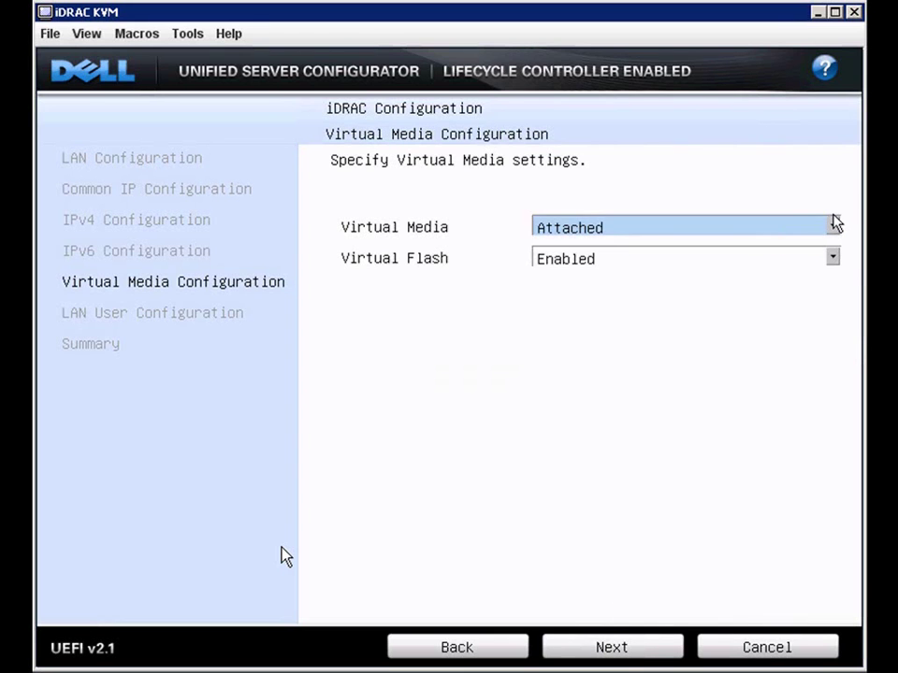
pyautogui.click(833, 262)
pyautogui.click(832, 262)
pyautogui.click(621, 649)
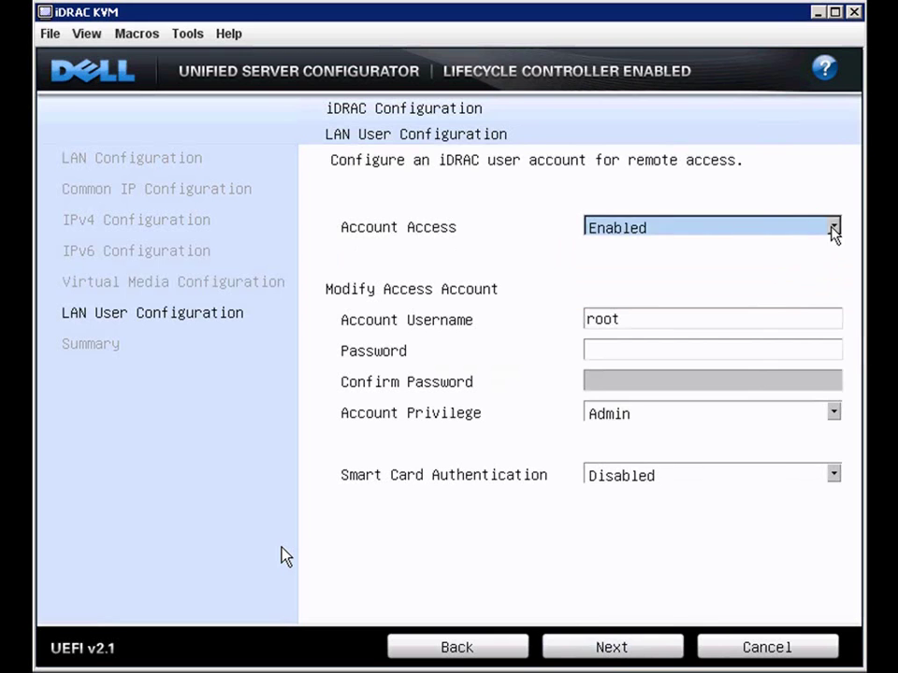
# Step: Review the iDRAC configuration summary and apply it
pyautogui.click(608, 647)
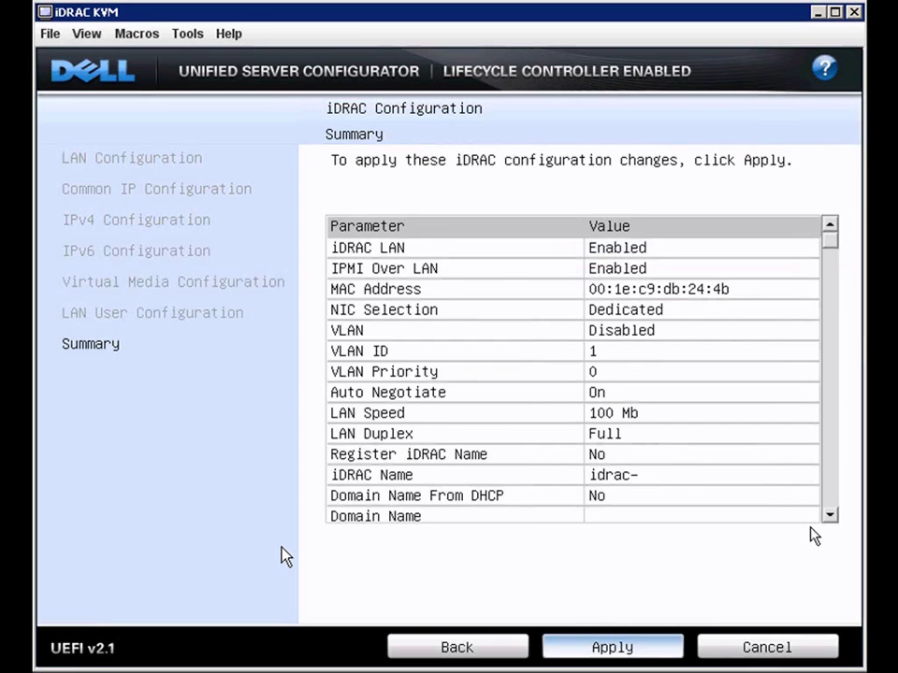
pyautogui.click(836, 496)
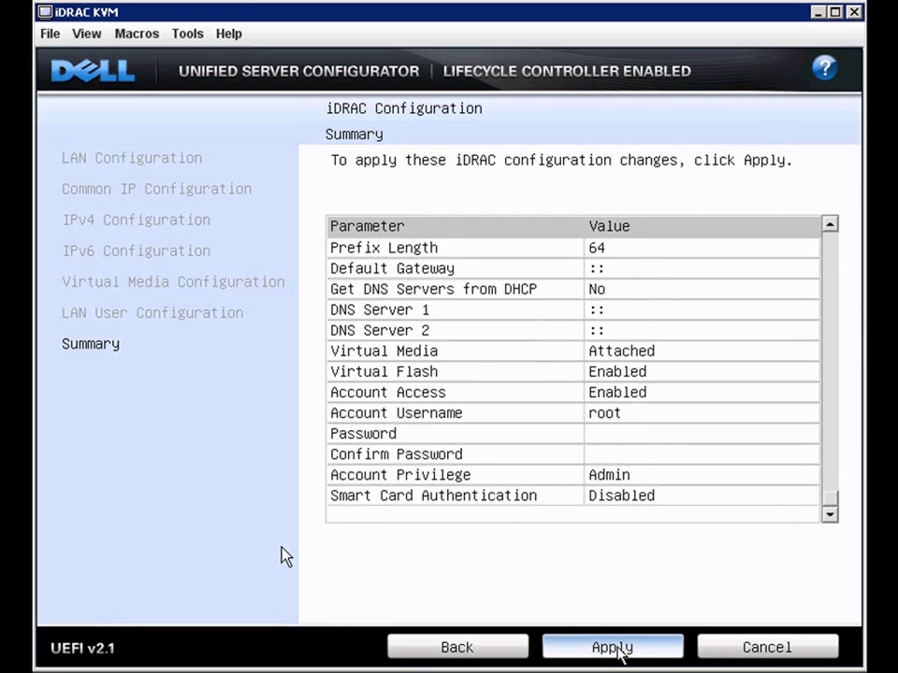
pyautogui.click(617, 648)
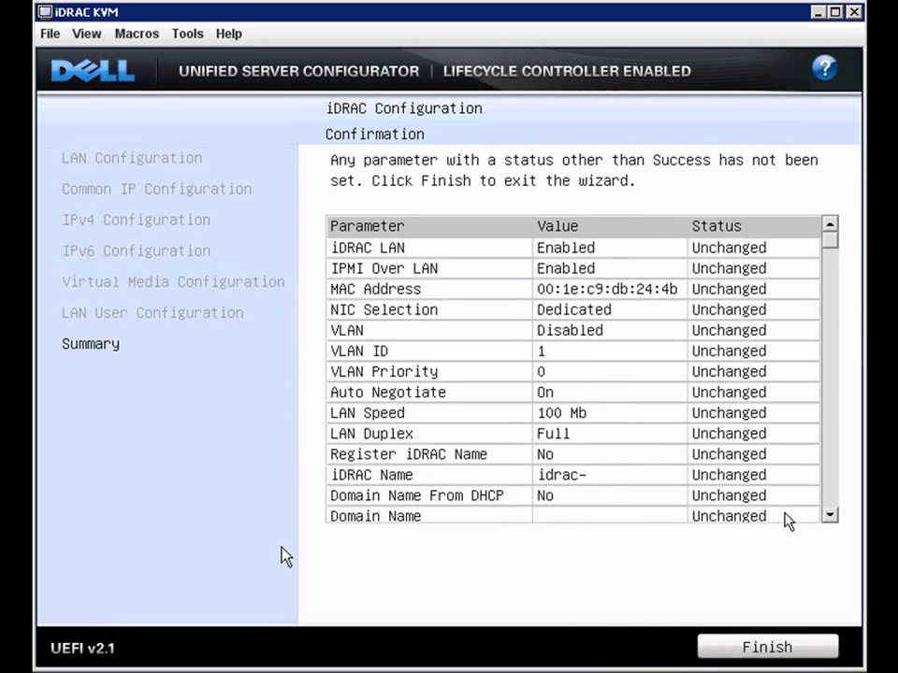
# Step: Scroll the confirmation table showing every parameter Unchanged, then finish the wizard
pyautogui.click(830, 515)
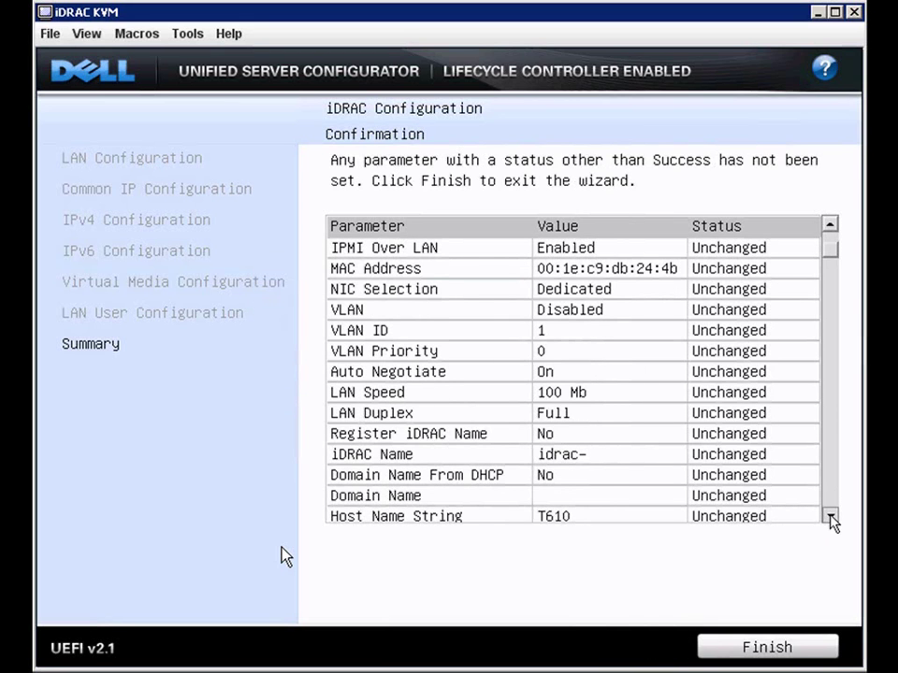
pyautogui.click(830, 517)
pyautogui.click(830, 516)
pyautogui.click(830, 517)
pyautogui.click(830, 517)
pyautogui.click(829, 516)
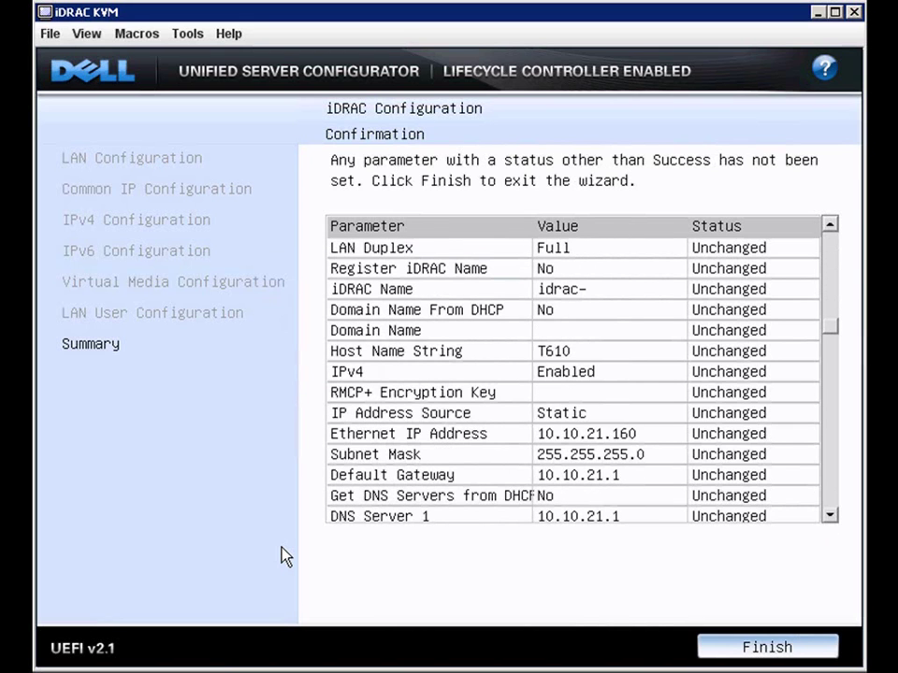
pyautogui.click(775, 647)
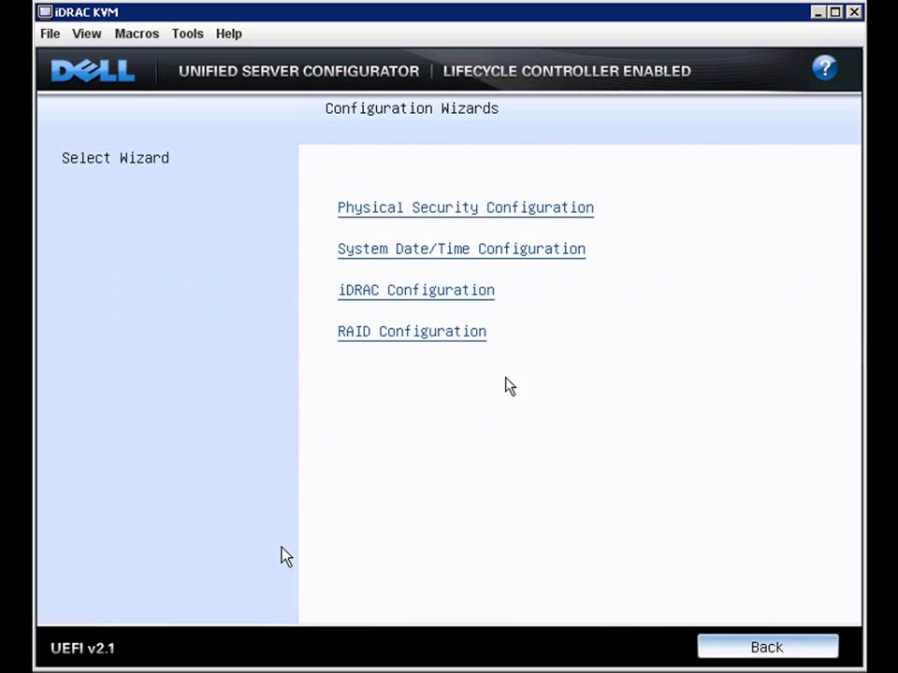
# Step: Start the RAID wizard with the SAS 6/iR Integrated controller and the Advanced Wizard
pyautogui.click(406, 336)
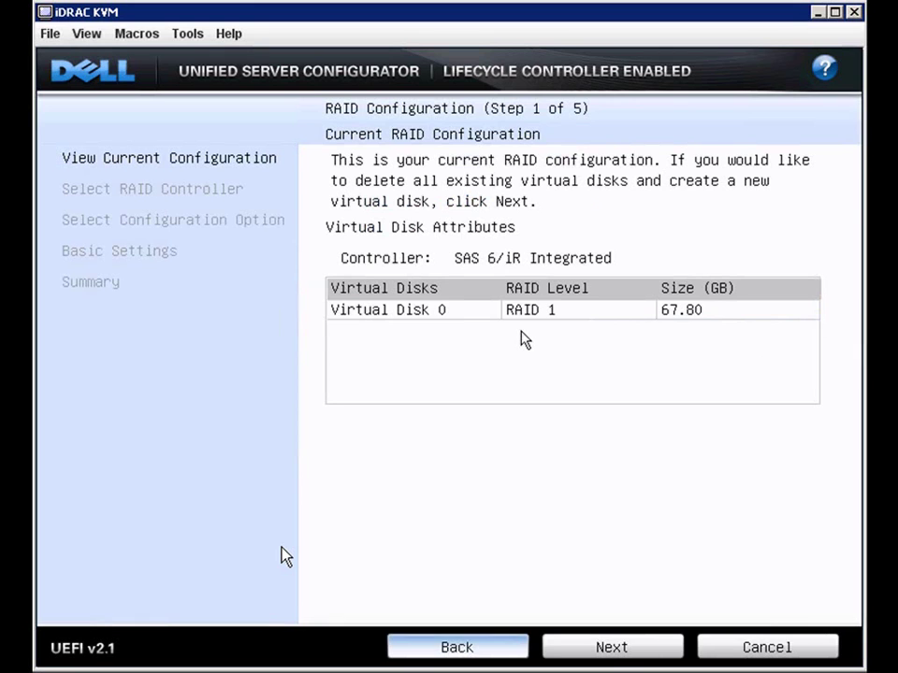
pyautogui.click(475, 309)
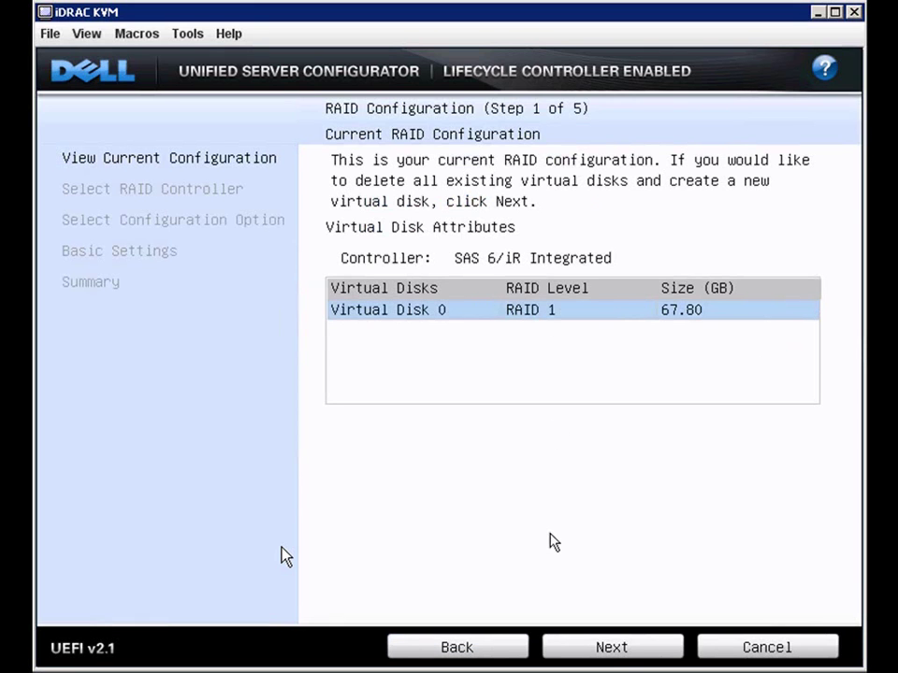
pyautogui.click(598, 650)
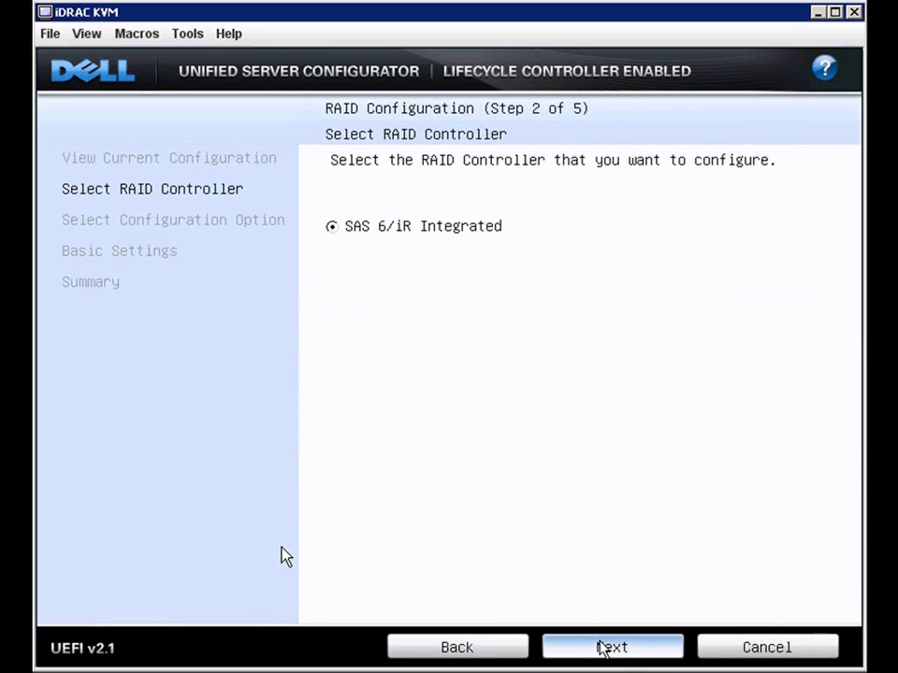
pyautogui.click(601, 649)
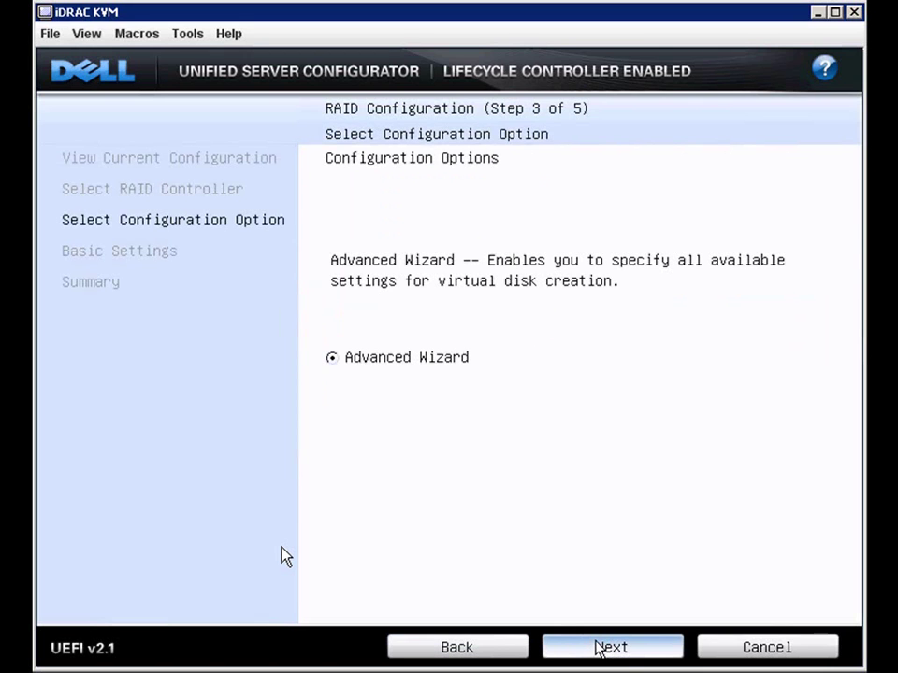
pyautogui.click(602, 647)
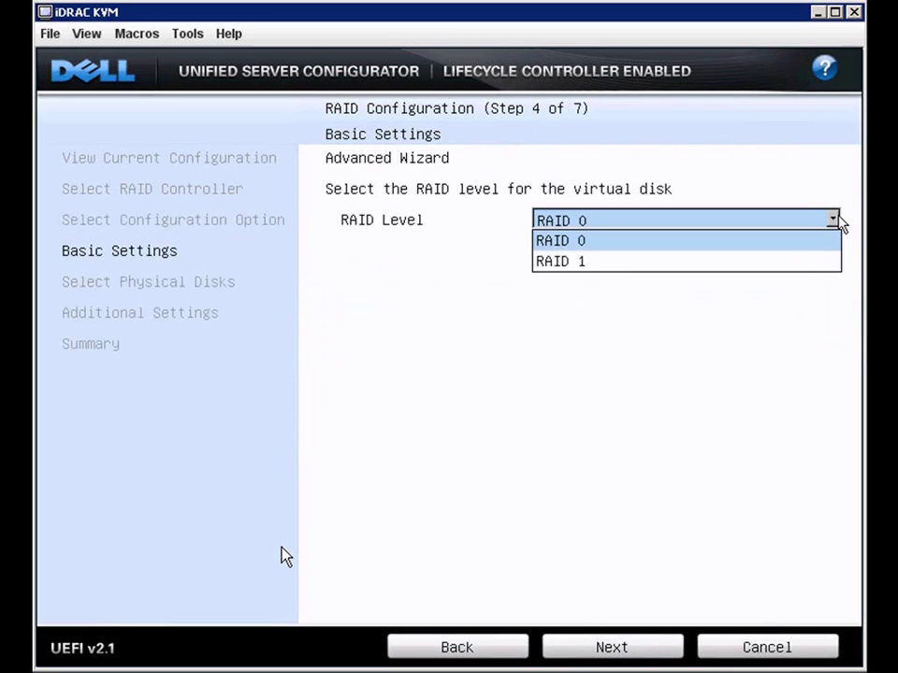
# Step: Choose RAID 1 with Physical Disks 0:0:3 and 1:0:4 and reach Additional Settings
pyautogui.click(603, 266)
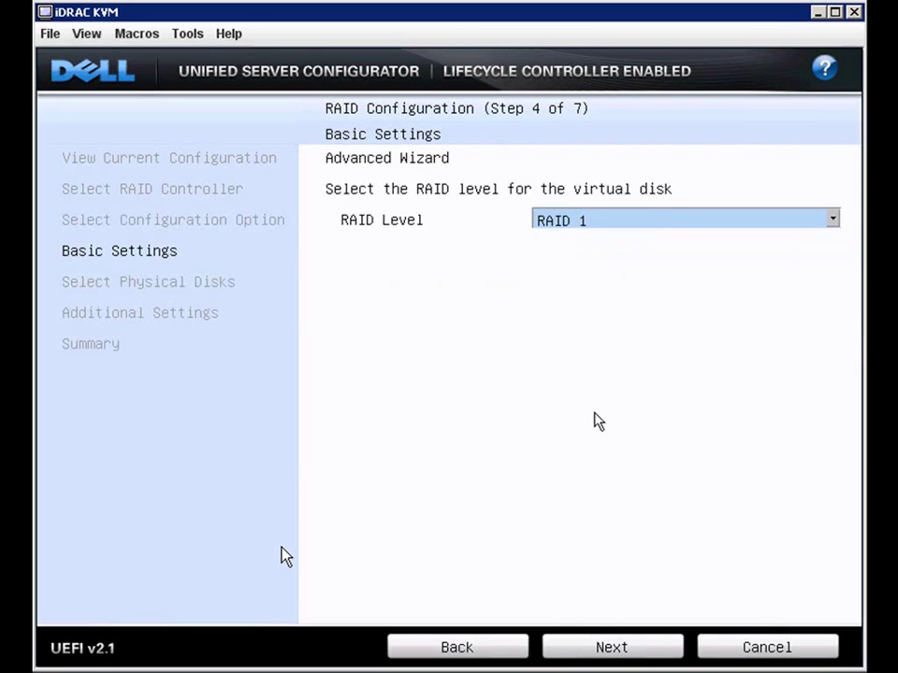
pyautogui.click(598, 647)
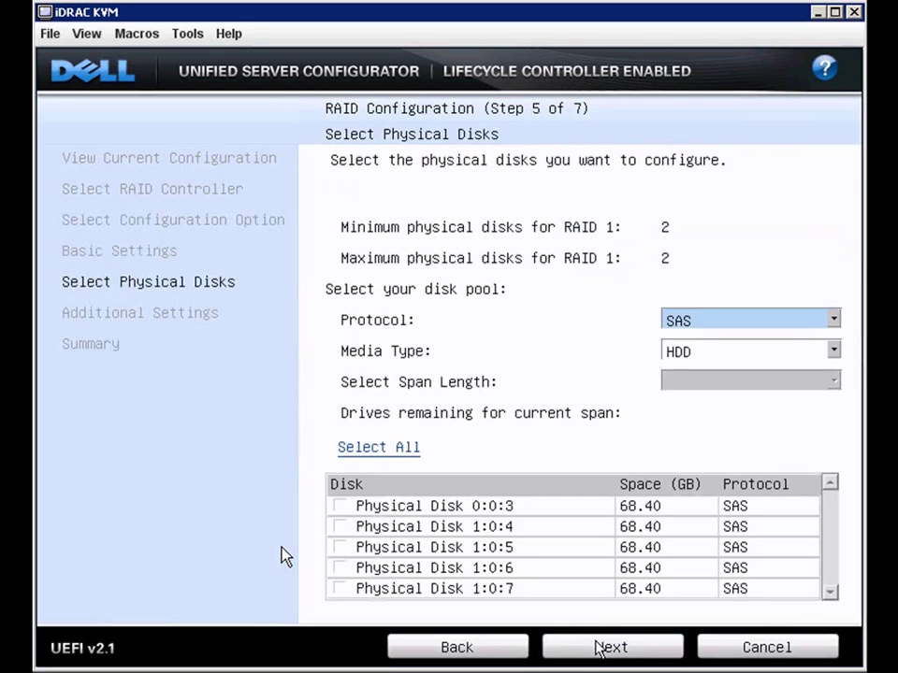
pyautogui.click(597, 647)
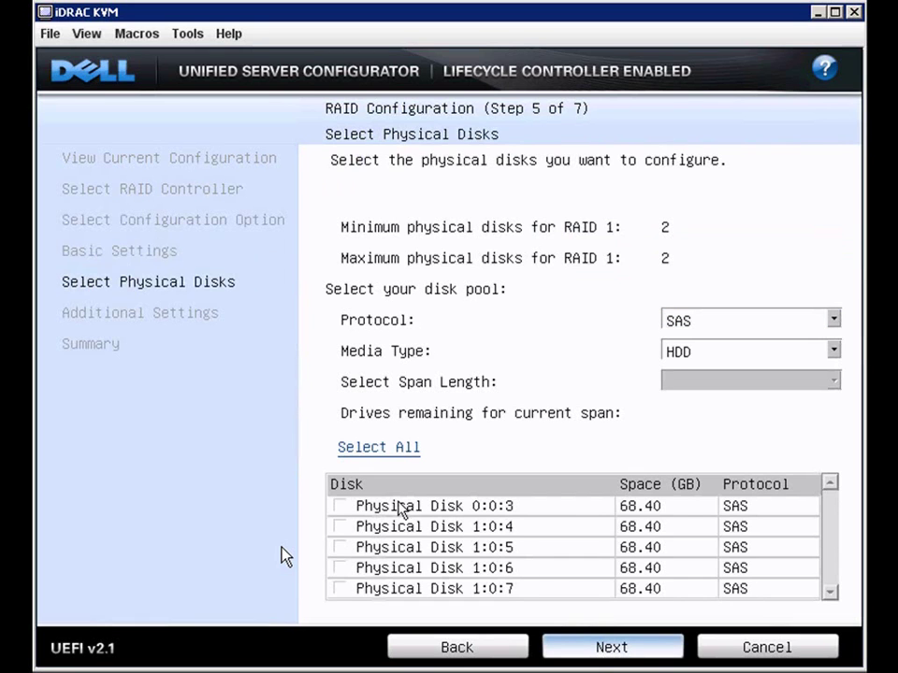
pyautogui.click(336, 507)
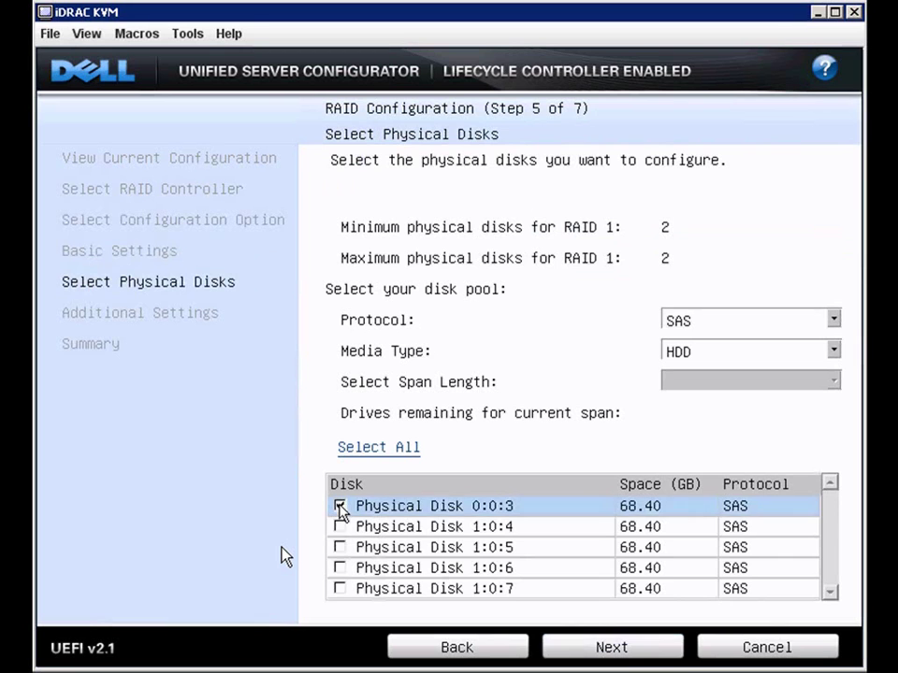
pyautogui.click(339, 528)
pyautogui.click(339, 528)
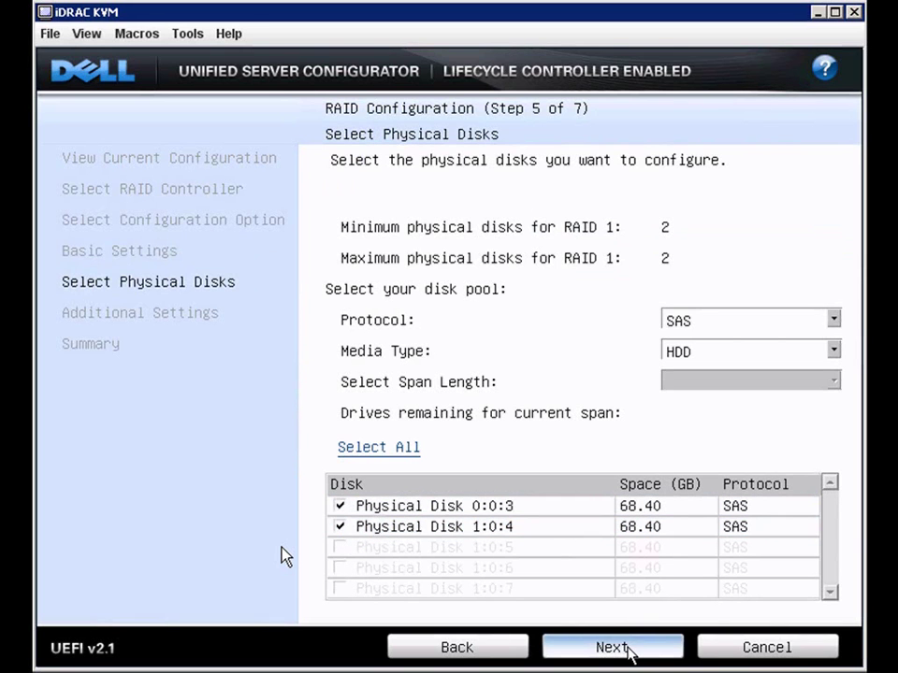
pyautogui.click(603, 647)
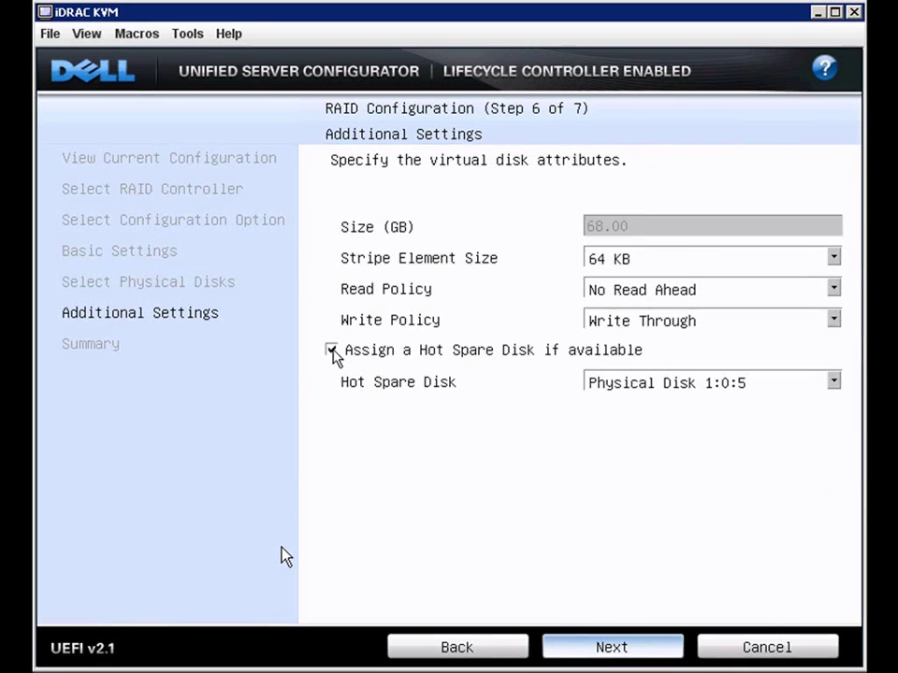
# Step: Keep Physical Disk 1:0:5 as hot spare and view the RAID-1, 68.00 GB summary
pyautogui.click(833, 382)
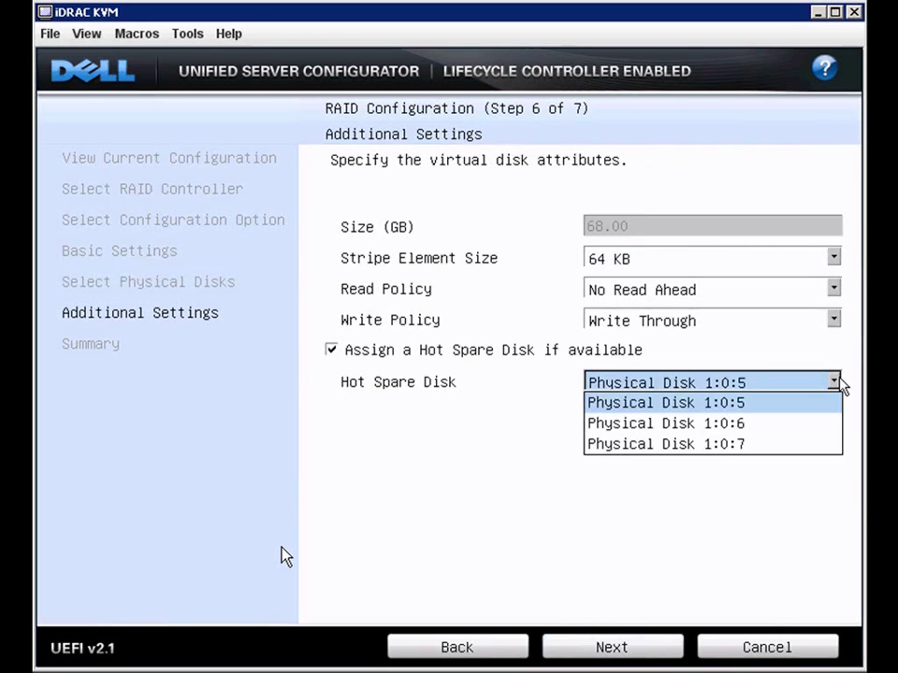
pyautogui.click(838, 382)
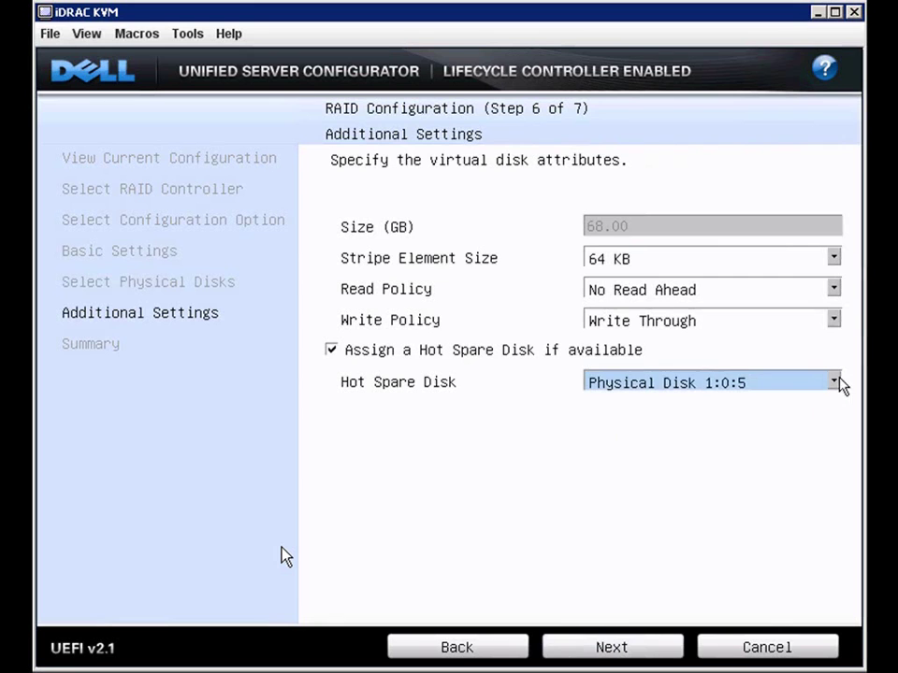
pyautogui.click(622, 649)
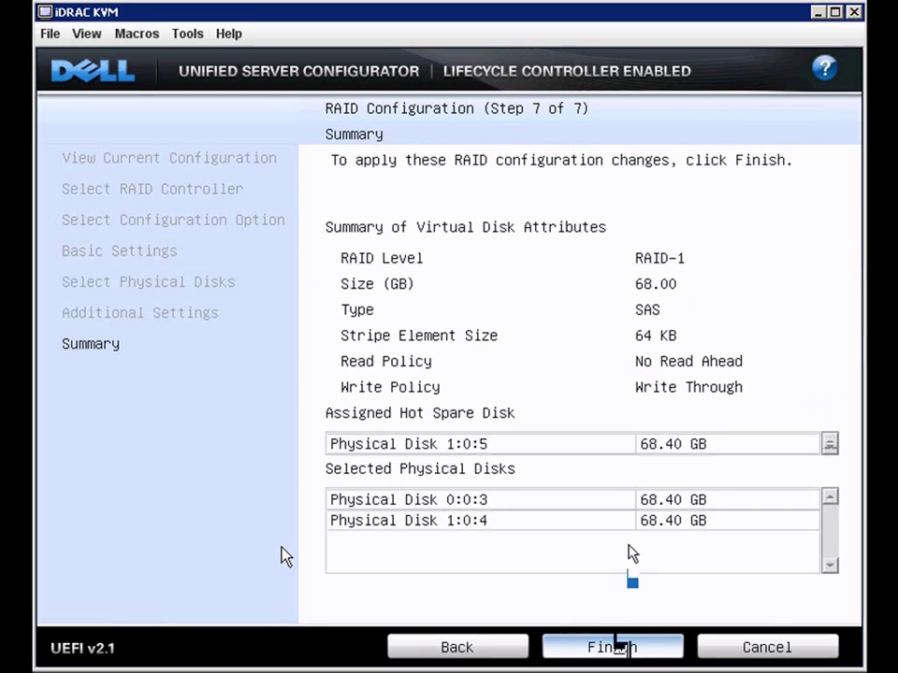
# Step: Cancel the RAID wizard and open the Advanced Configuration device list
pyautogui.click(752, 648)
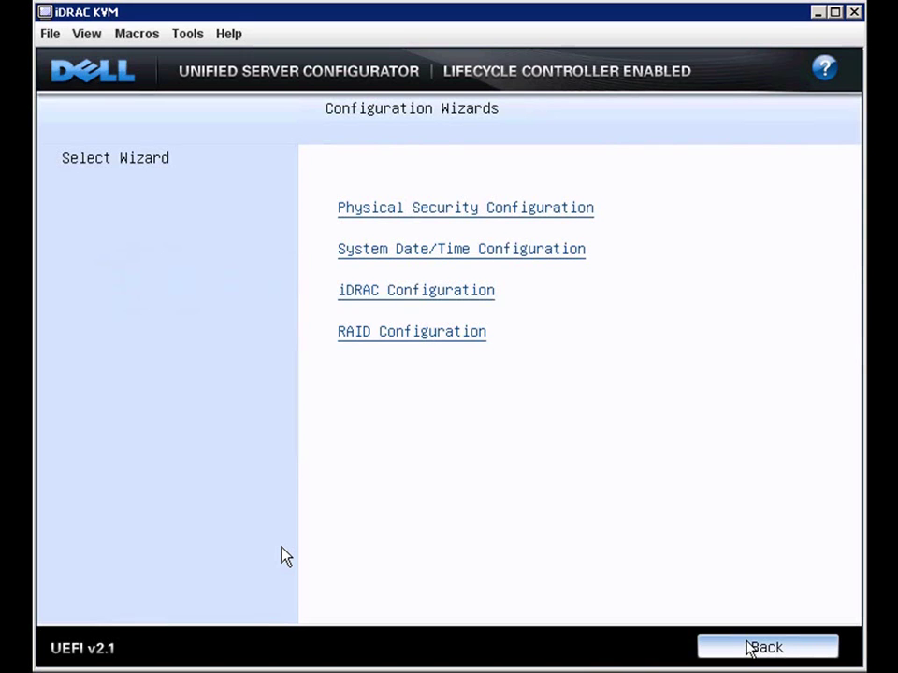
pyautogui.click(750, 648)
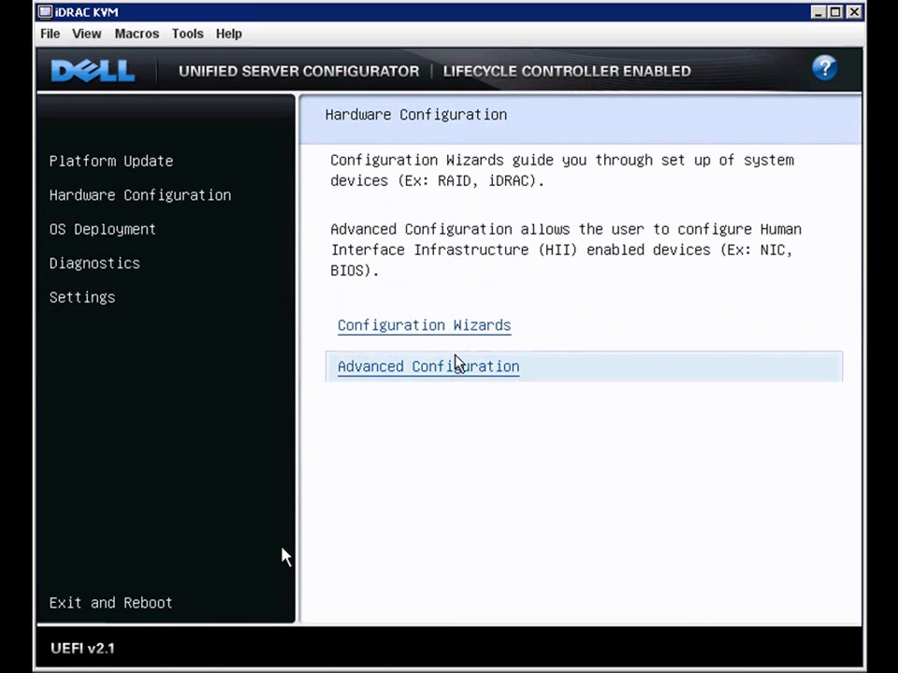
pyautogui.click(458, 365)
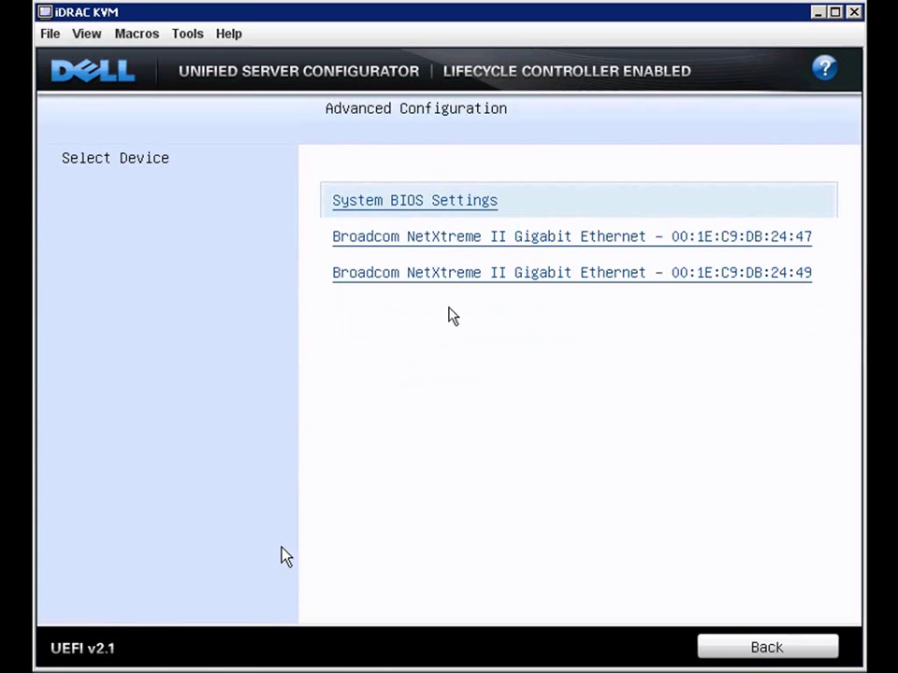
# Step: Open System BIOS Settings and review Memory, keeping memory testing enabled and Optimizer Mode
pyautogui.click(440, 203)
pyautogui.click(184, 196)
pyautogui.click(812, 222)
pyautogui.click(812, 222)
pyautogui.click(812, 270)
pyautogui.click(810, 273)
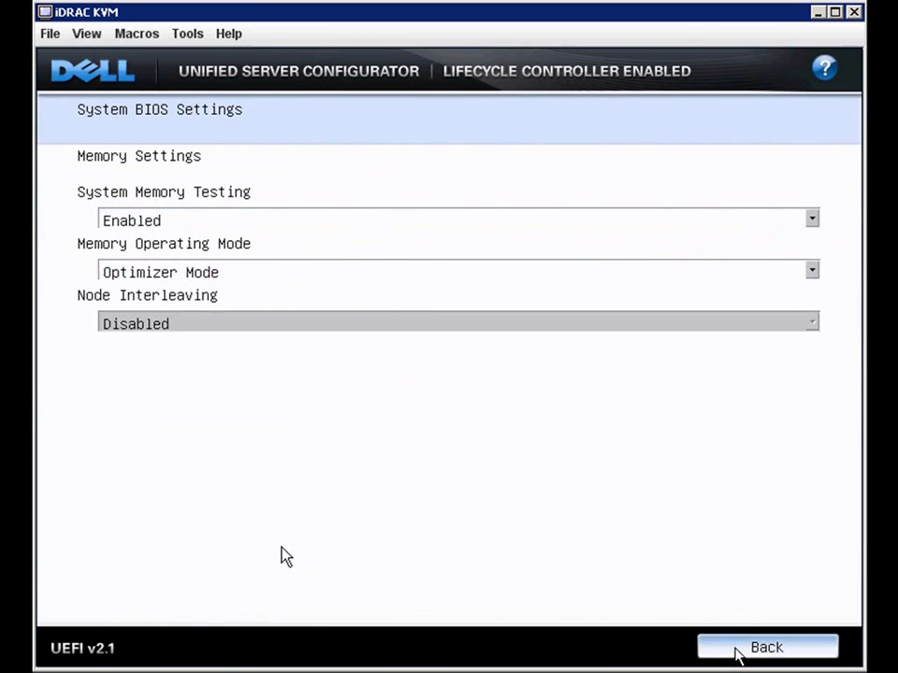
pyautogui.click(736, 655)
# Step: Review Processor Settings, keeping Virtualization Technology enabled and all cores active
pyautogui.click(184, 220)
pyautogui.click(812, 221)
pyautogui.click(618, 241)
pyautogui.click(812, 321)
pyautogui.click(804, 343)
pyautogui.click(814, 375)
pyautogui.click(760, 643)
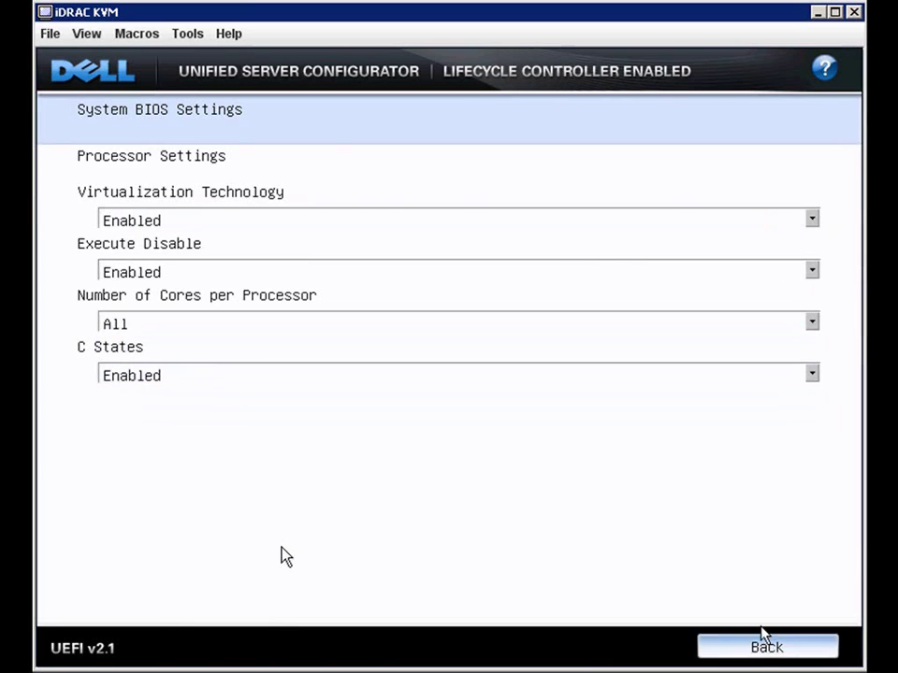
# Step: Browse SATA Settings and Boot Settings, leaving Boot Mode at BIOS
pyautogui.click(176, 246)
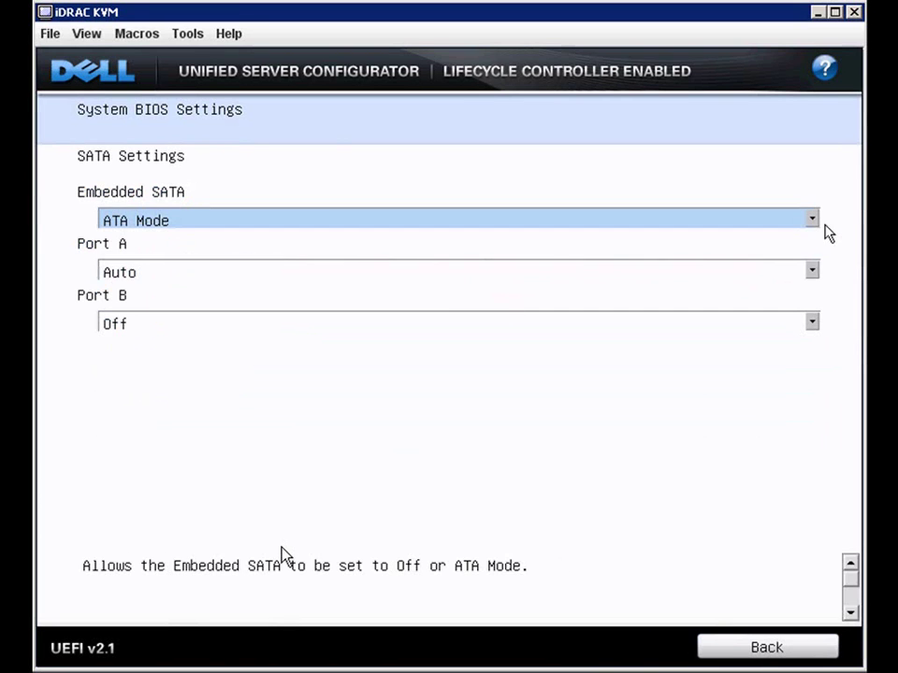
pyautogui.click(800, 645)
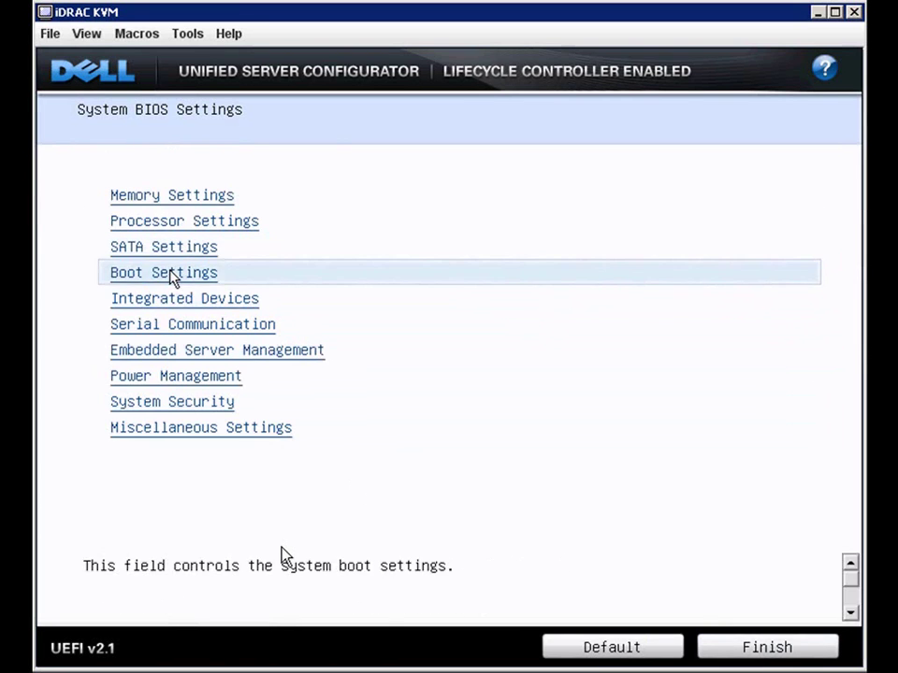
pyautogui.click(171, 274)
pyautogui.click(811, 222)
pyautogui.click(811, 268)
pyautogui.click(812, 222)
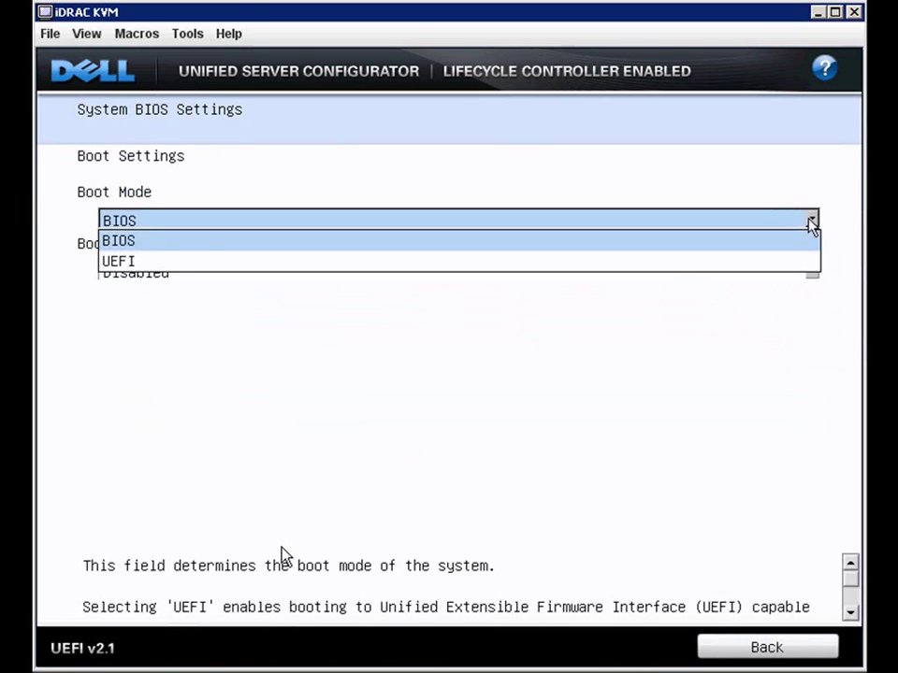
pyautogui.click(851, 612)
pyautogui.click(767, 647)
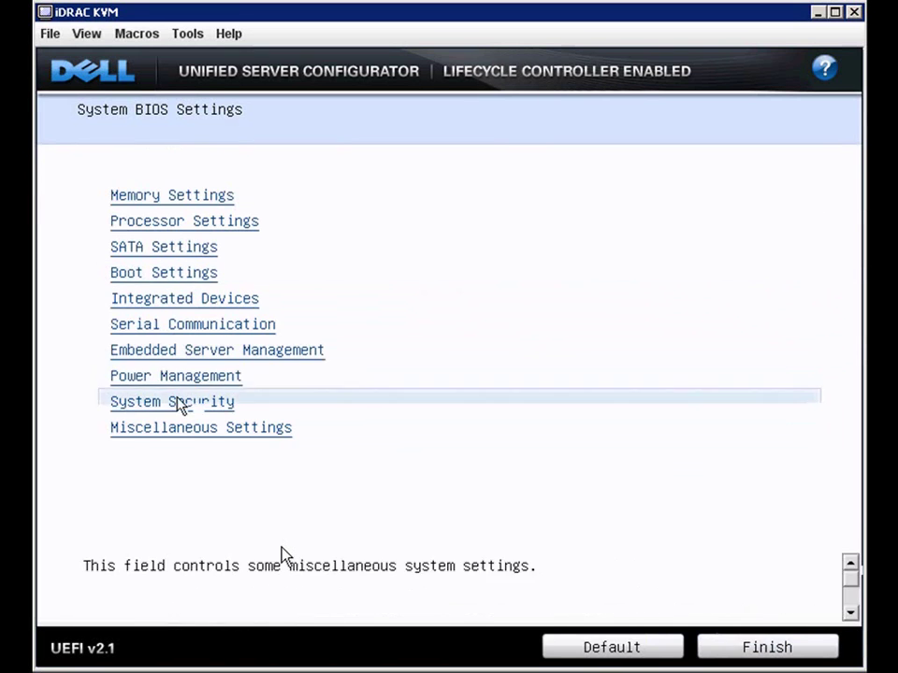
# Step: Check Integrated Devices and Serial Communication, keeping console redirection via COM1
pyautogui.click(178, 300)
pyautogui.click(851, 532)
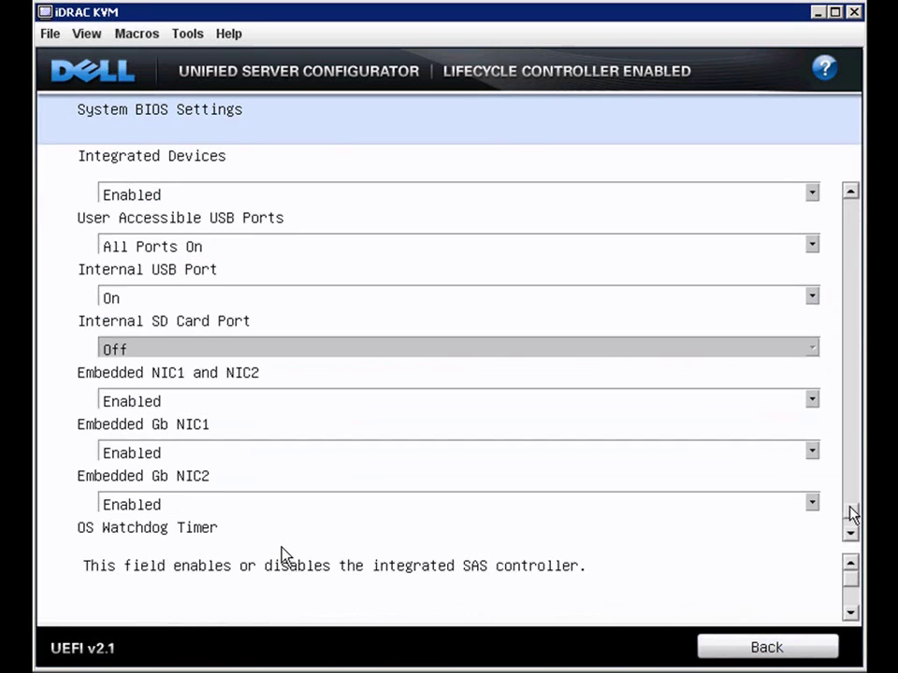
pyautogui.click(767, 647)
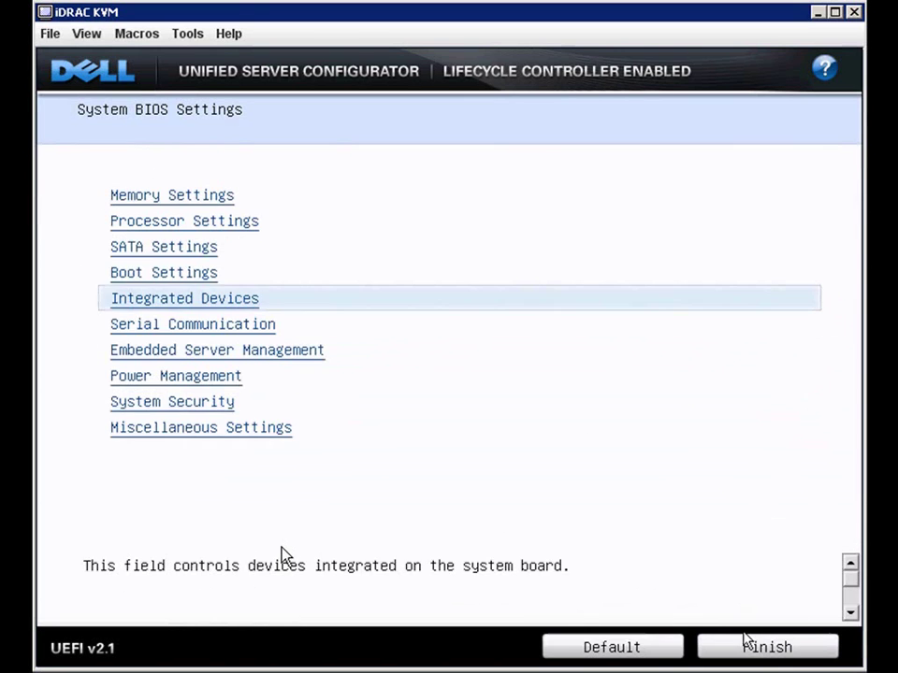
pyautogui.click(221, 327)
pyautogui.click(812, 218)
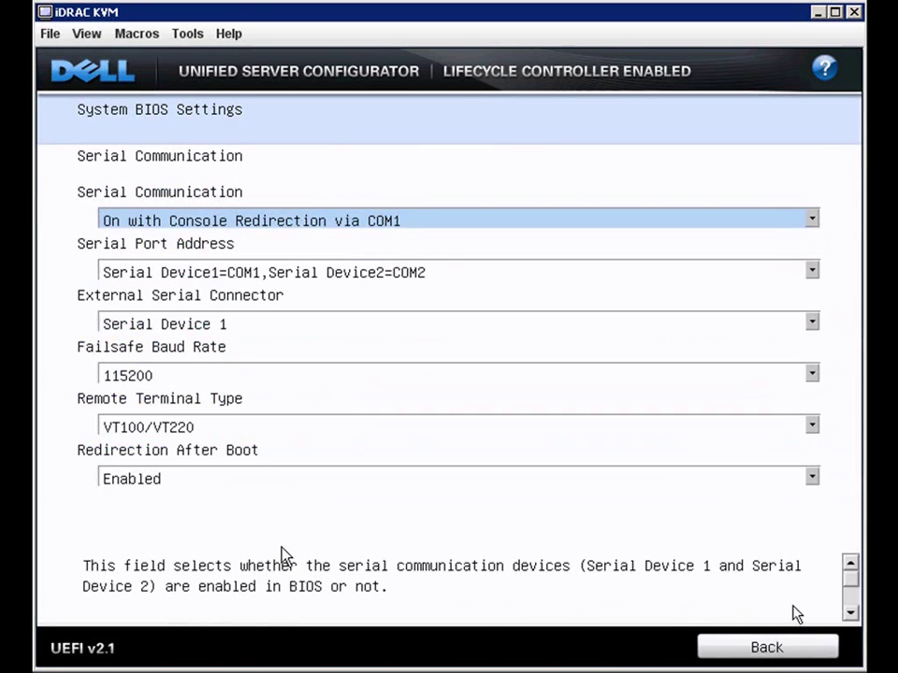
pyautogui.click(804, 261)
pyautogui.click(779, 647)
# Step: Review Embedded Server Management, leaving the front-panel LCD option unchanged
pyautogui.click(235, 354)
pyautogui.click(812, 219)
pyautogui.click(812, 218)
pyautogui.click(765, 645)
# Step: Set Power Management to Custom, leaving CPU power and performance unchanged
pyautogui.click(226, 375)
pyautogui.click(812, 218)
pyautogui.click(742, 261)
pyautogui.click(812, 219)
pyautogui.click(191, 281)
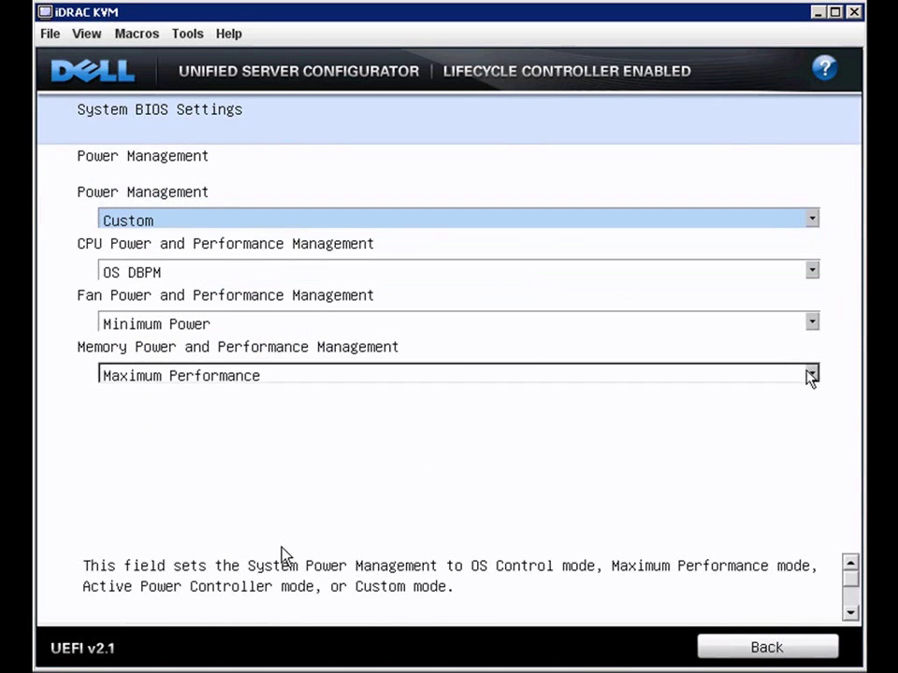
pyautogui.click(812, 375)
pyautogui.click(812, 375)
pyautogui.click(812, 270)
pyautogui.click(812, 270)
pyautogui.click(767, 647)
# Step: Browse System Security and Miscellaneous Settings, then finish and save the BIOS changes
pyautogui.click(214, 404)
pyautogui.click(755, 648)
pyautogui.click(200, 428)
pyautogui.click(780, 647)
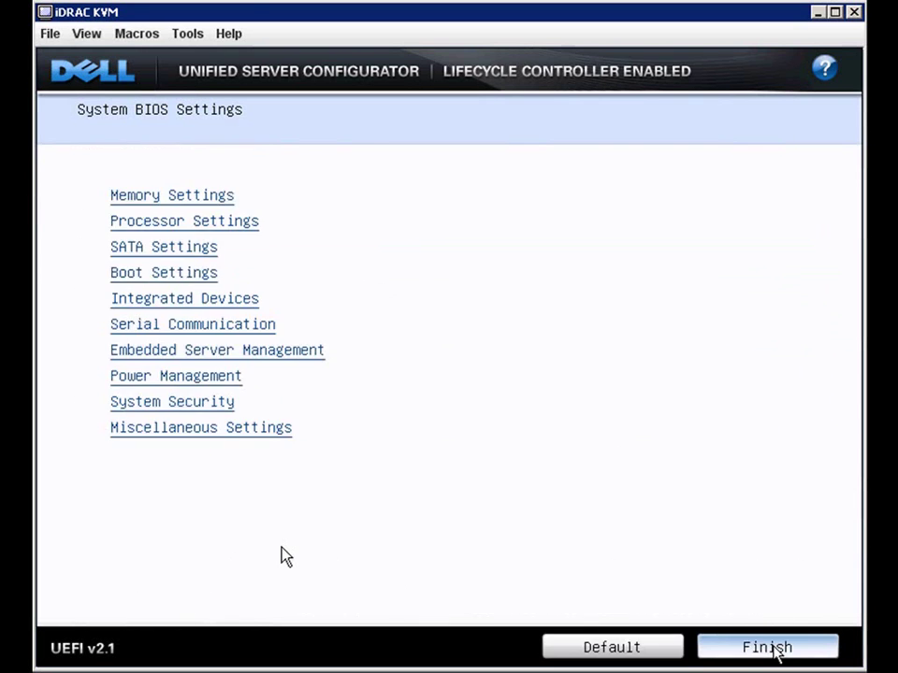
pyautogui.click(777, 650)
pyautogui.click(402, 451)
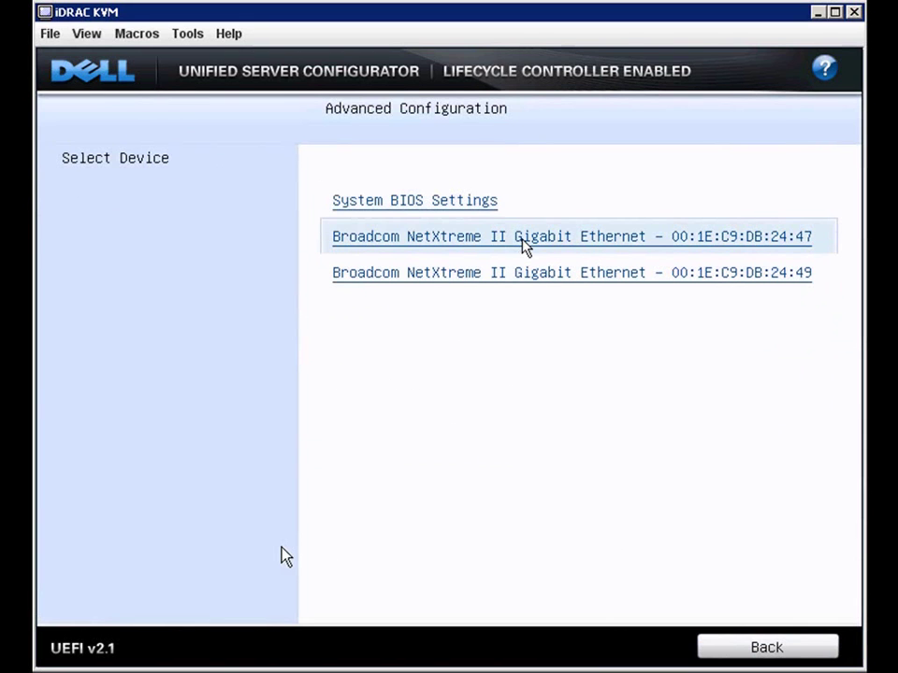
# Step: Show the 24:47 Broadcom adapter's firmware versions: Bootcode 4.6.4, MBA 4.6.8, iSCSI Boot 3.0.6, NCSI 1.0.6
pyautogui.click(524, 242)
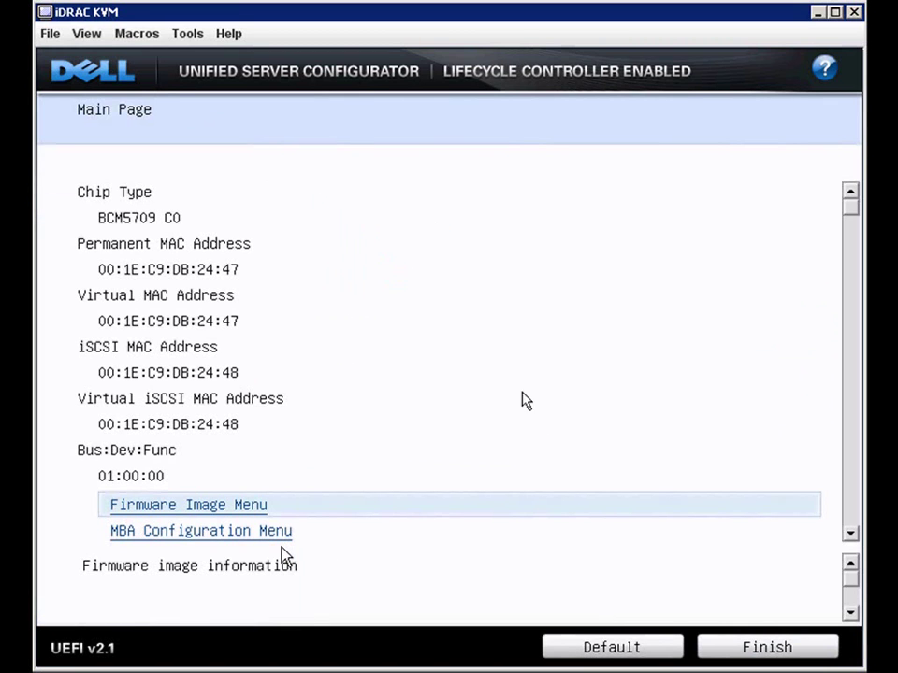
pyautogui.click(852, 535)
pyautogui.click(852, 535)
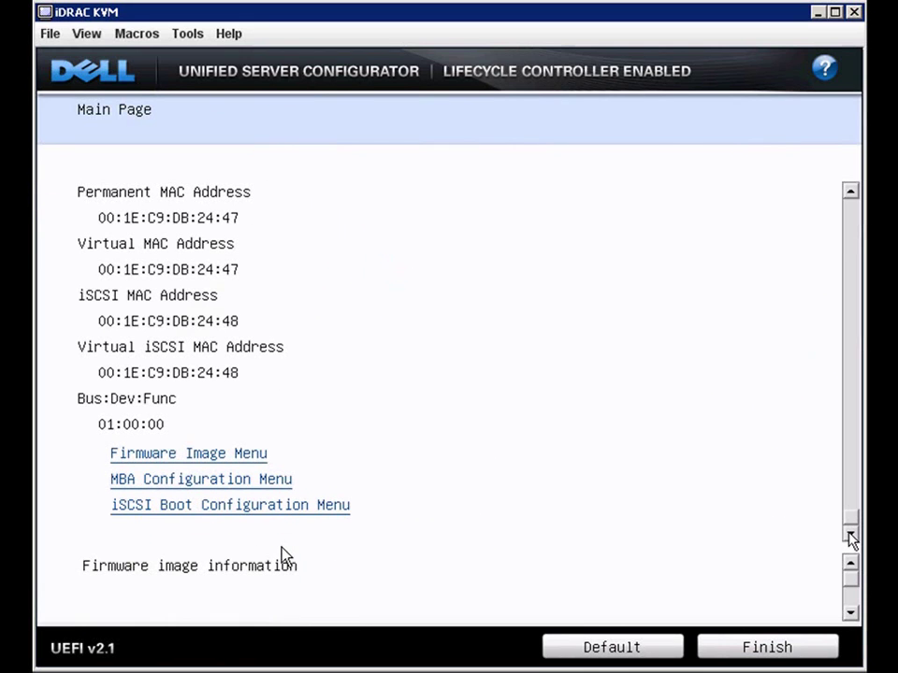
pyautogui.click(213, 456)
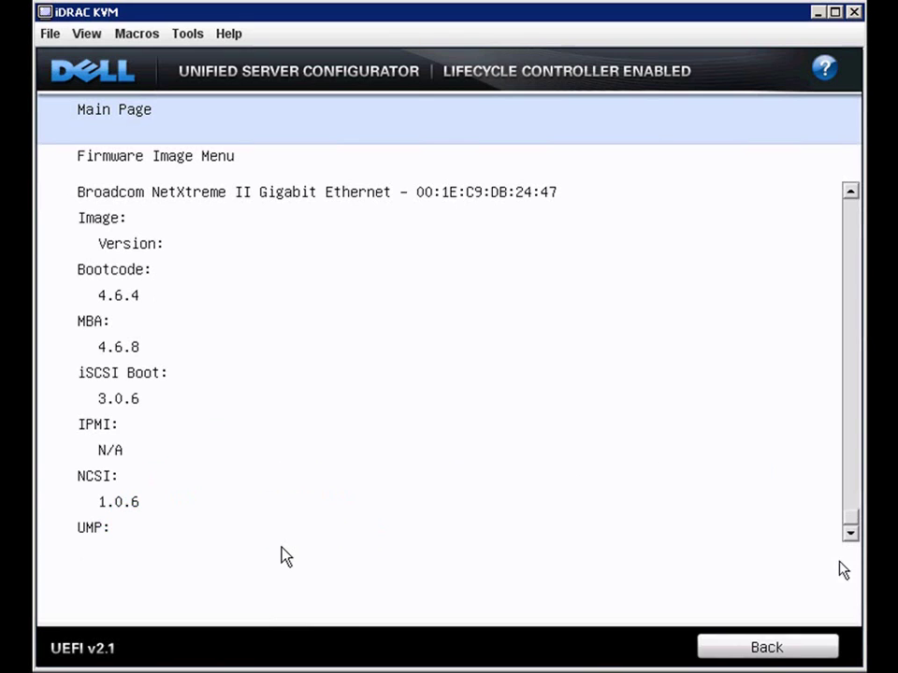
# Step: Check the adapter's iSCSI General Parameters, both DHCP options Enabled, then return to iSCSI Boot Configuration
pyautogui.click(767, 648)
pyautogui.click(283, 510)
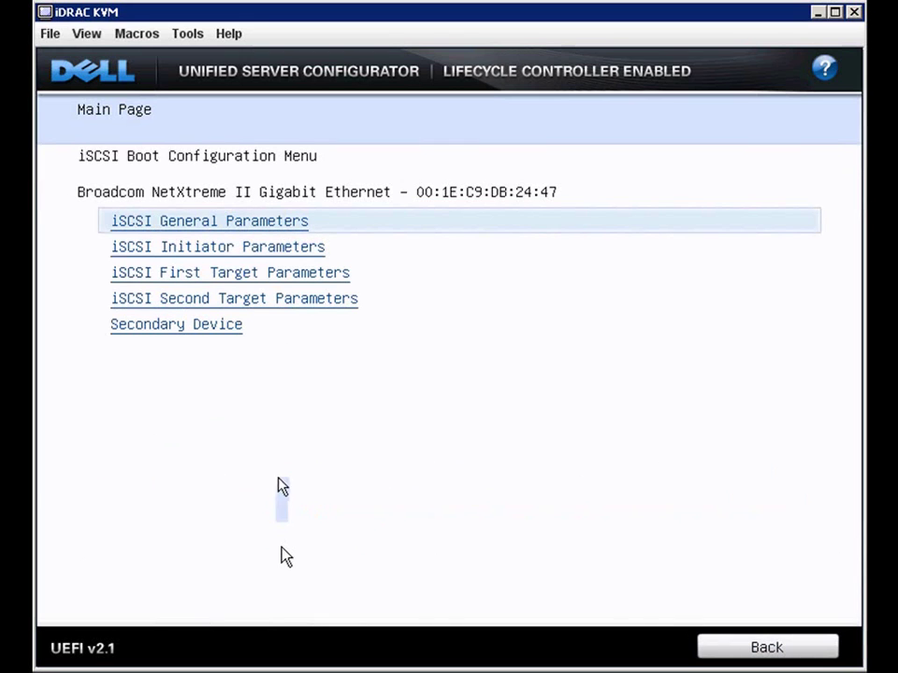
pyautogui.click(202, 228)
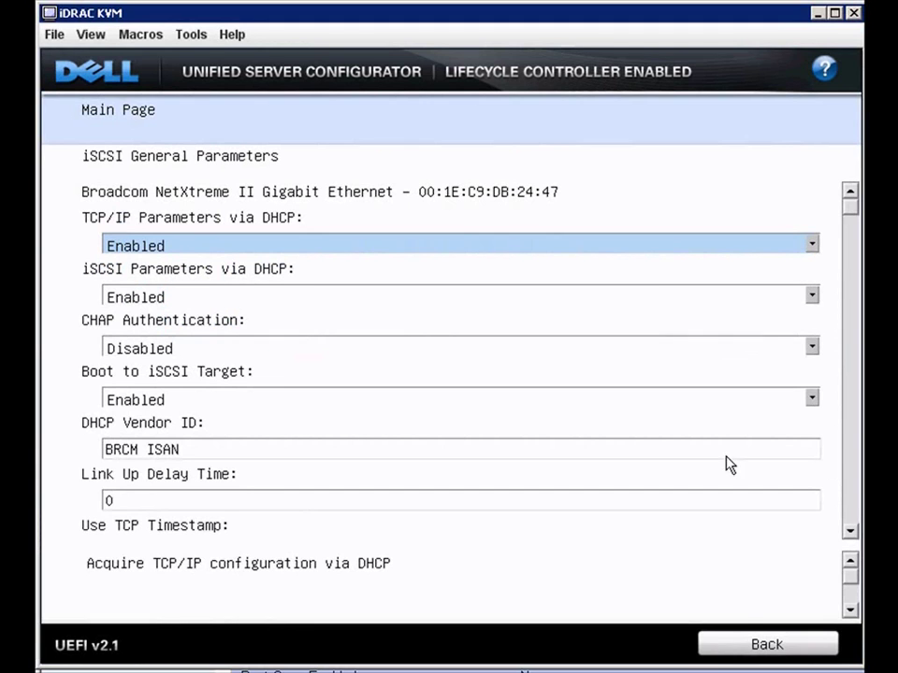
pyautogui.click(746, 644)
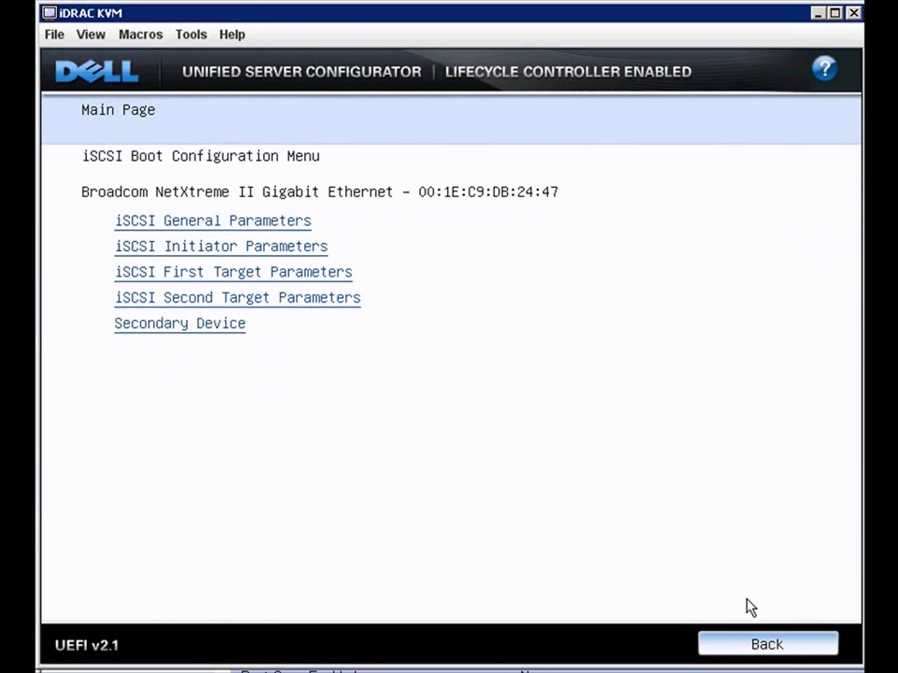
# Step: Exit the Broadcom adapter pages and the Advanced Configuration device list to the main menu
pyautogui.click(748, 643)
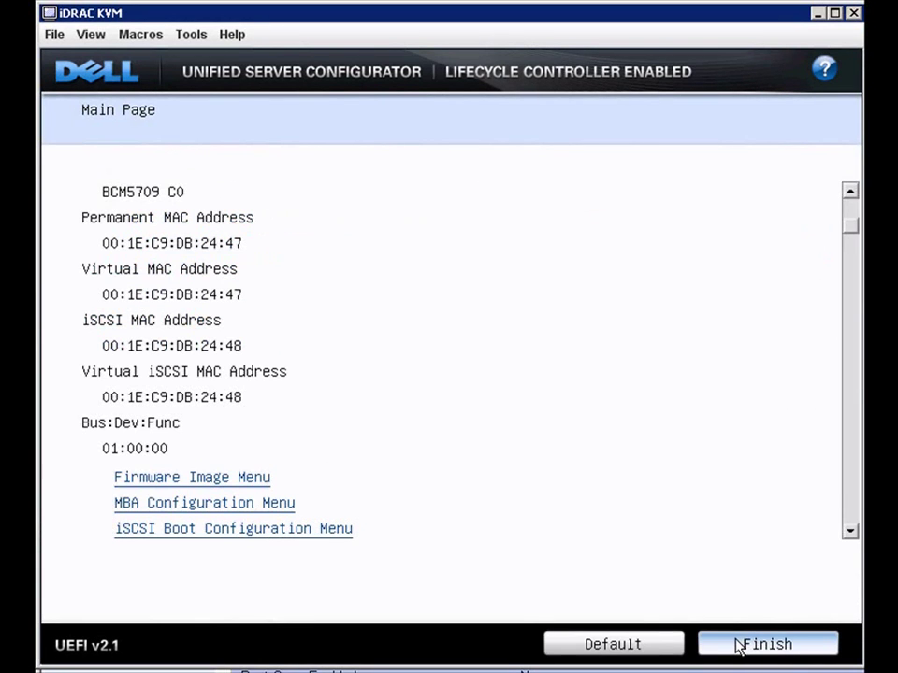
pyautogui.click(739, 644)
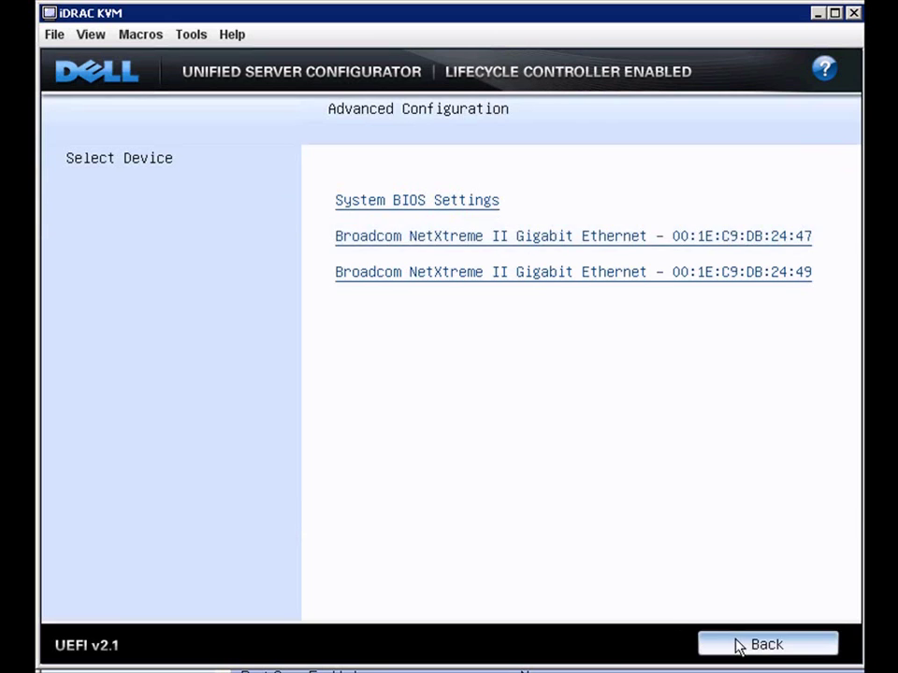
pyautogui.click(739, 644)
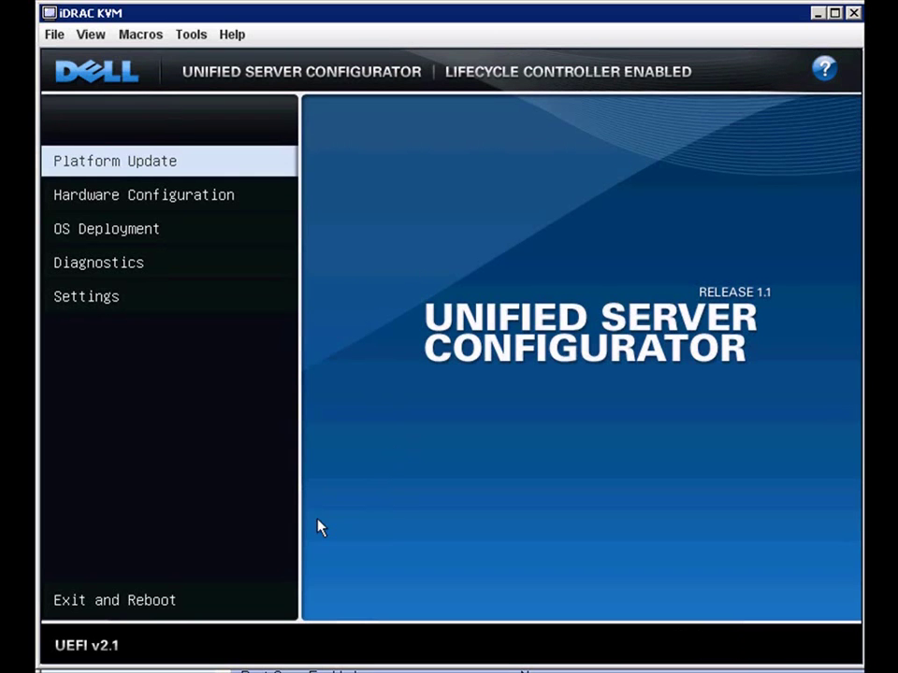